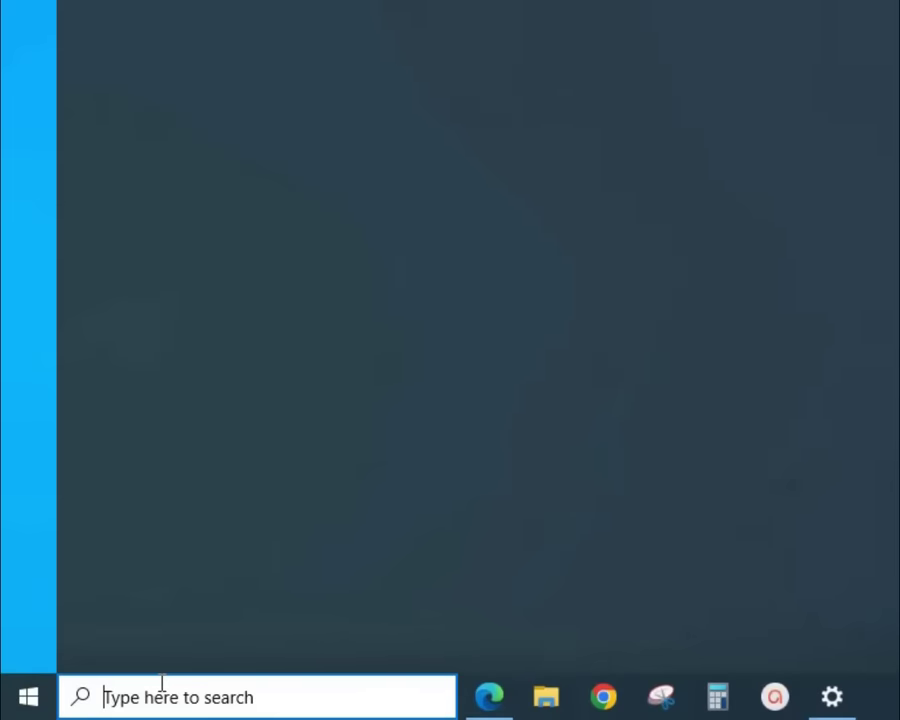
Find the Run app with Windows search and use it to open the Registry Editor
{"action": "type", "text": "run"}
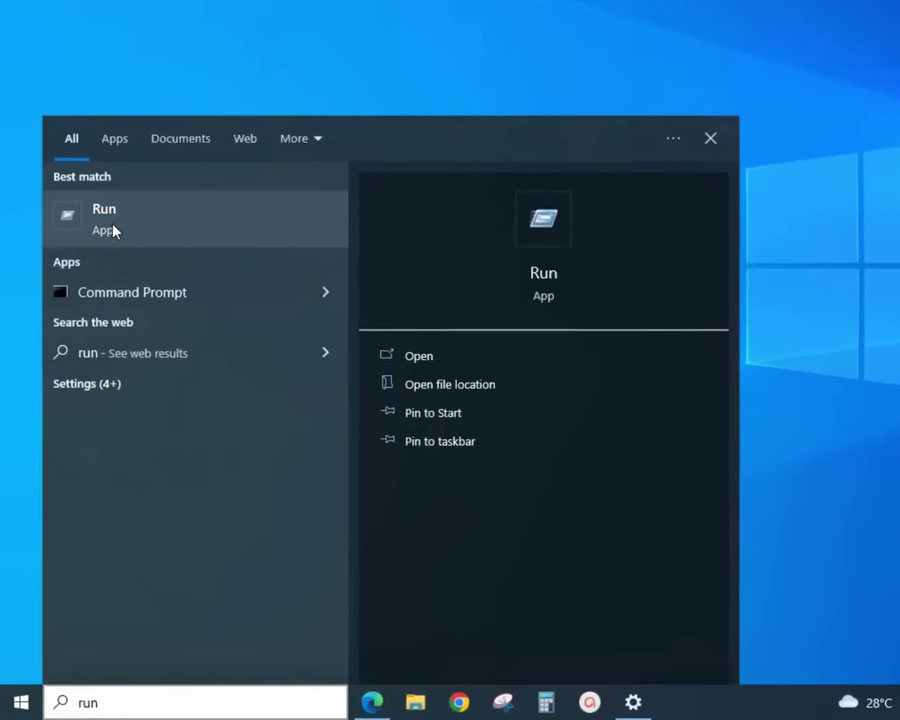
{"action": "left_click", "coordinate": [137, 77]}
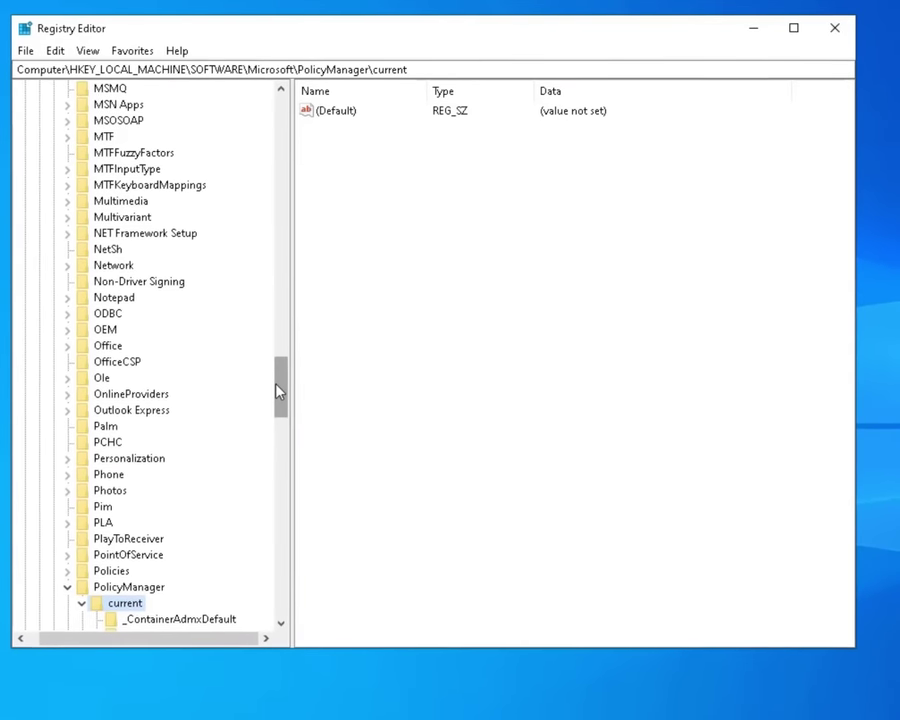
Collapse the previously expanded registry branches and expand HKEY_LOCAL_MACHINE\SOFTWARE\Microsoft
{"action": "left_click_drag", "start_coordinate": [278, 390], "coordinate": [278, 92]}
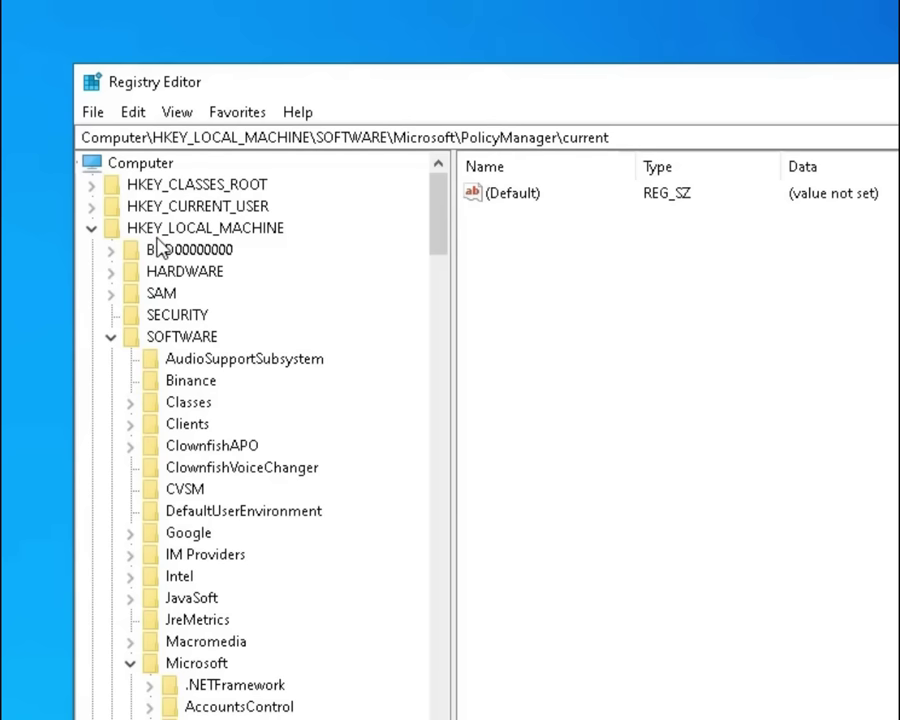
{"action": "left_click", "coordinate": [91, 229]}
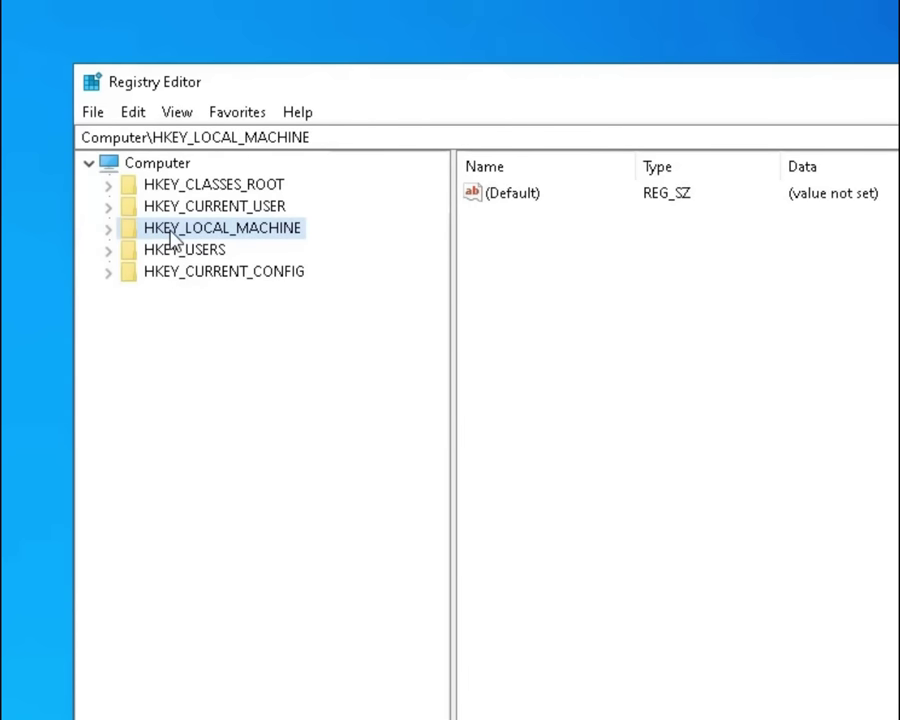
{"action": "double_click", "coordinate": [172, 232]}
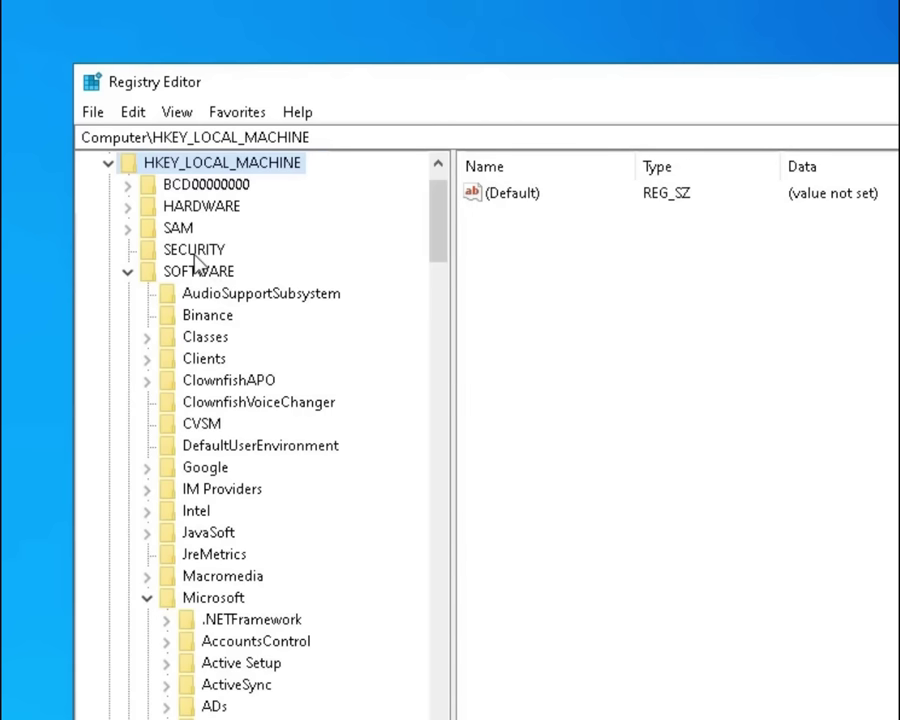
{"action": "double_click", "coordinate": [200, 273]}
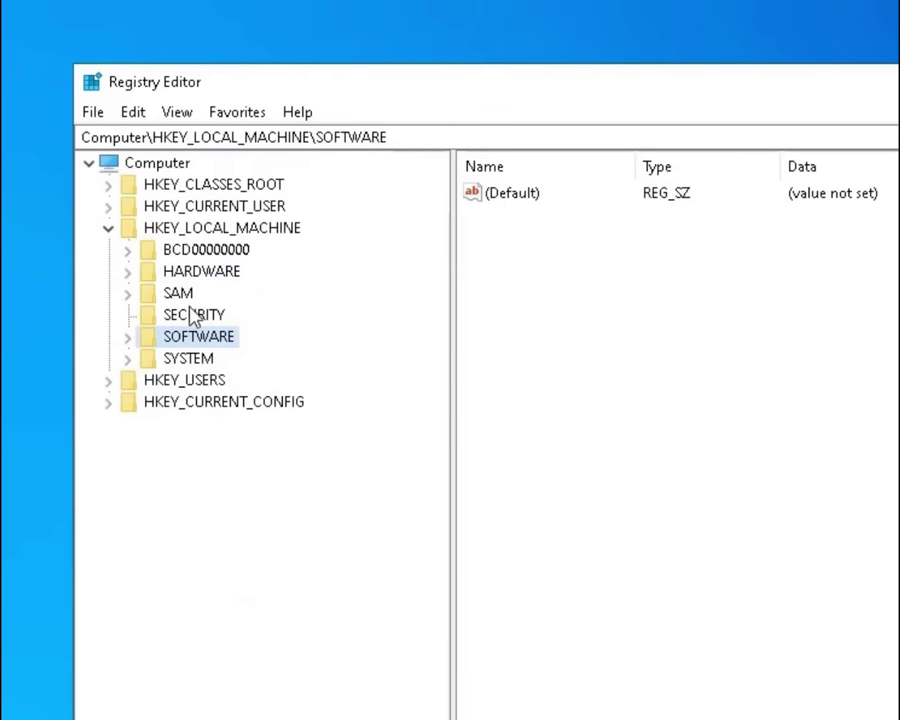
{"action": "double_click", "coordinate": [178, 340]}
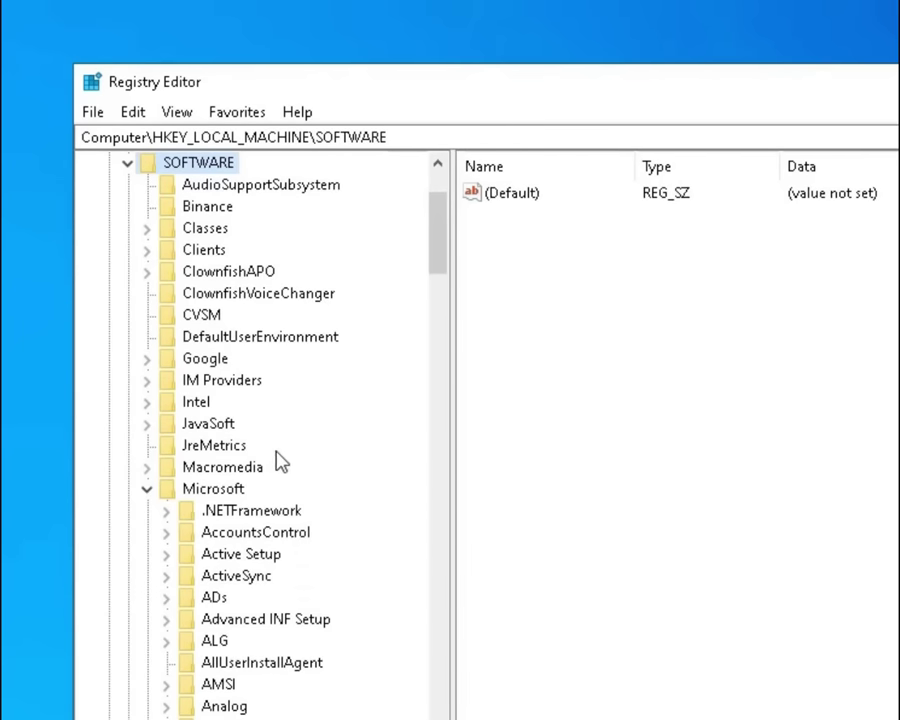
{"action": "double_click", "coordinate": [216, 488]}
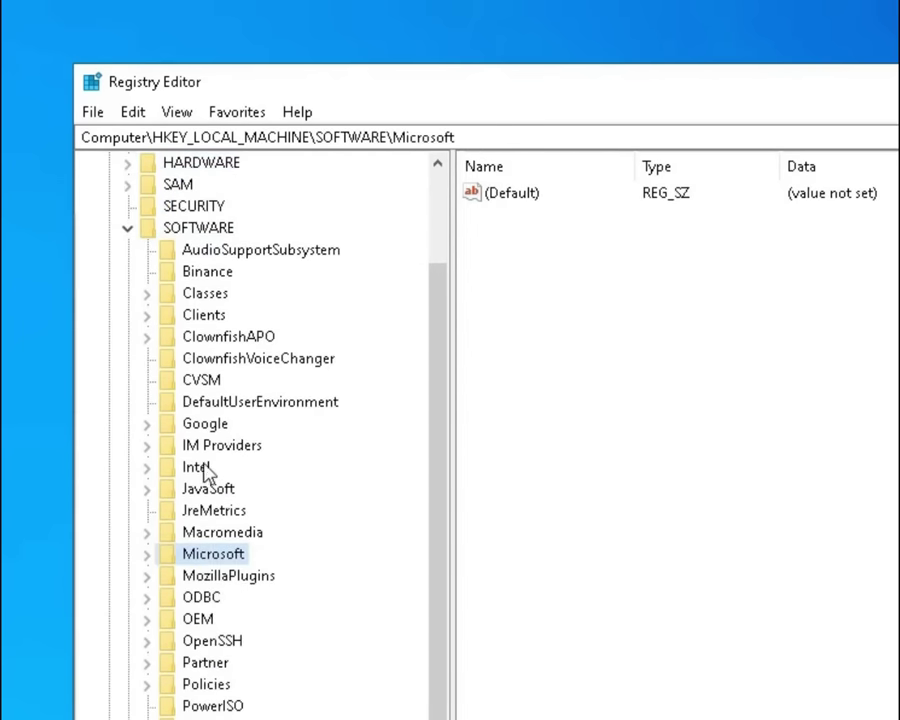
{"action": "double_click", "coordinate": [212, 554]}
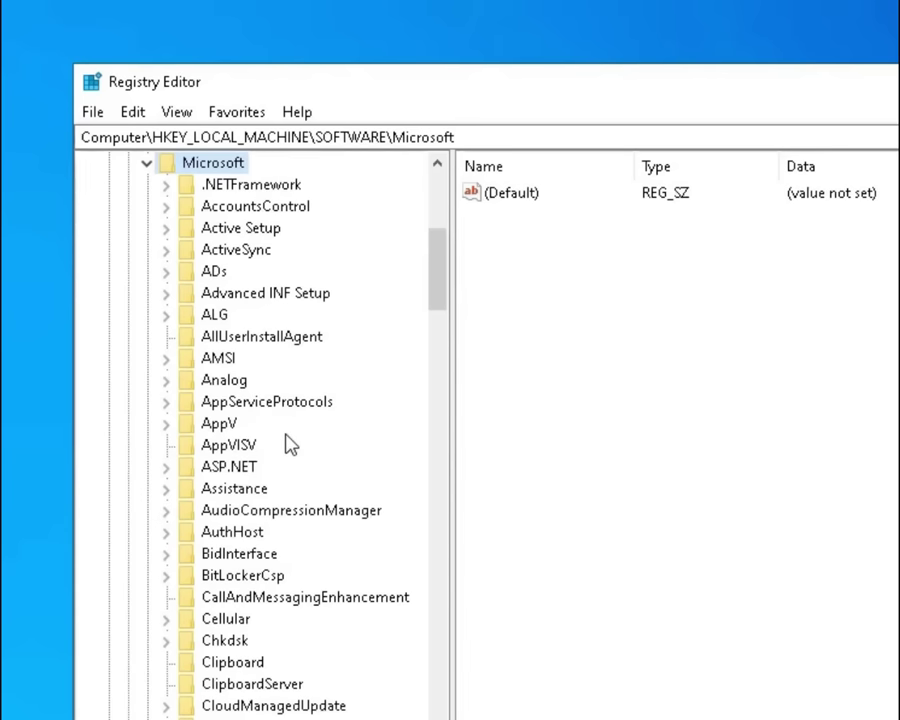
Find the PolicyManager key under Microsoft and expand its default subkey
{"action": "scroll", "coordinate": [290, 445], "scroll_direction": "down", "scroll_amount": 1}
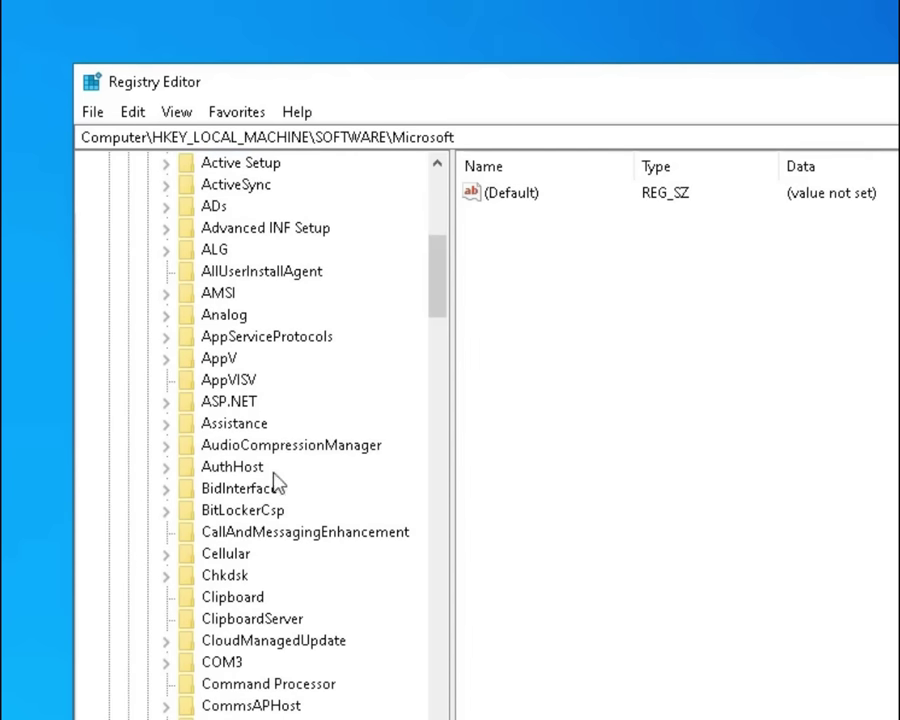
{"action": "scroll", "coordinate": [277, 484], "scroll_direction": "down", "scroll_amount": 13}
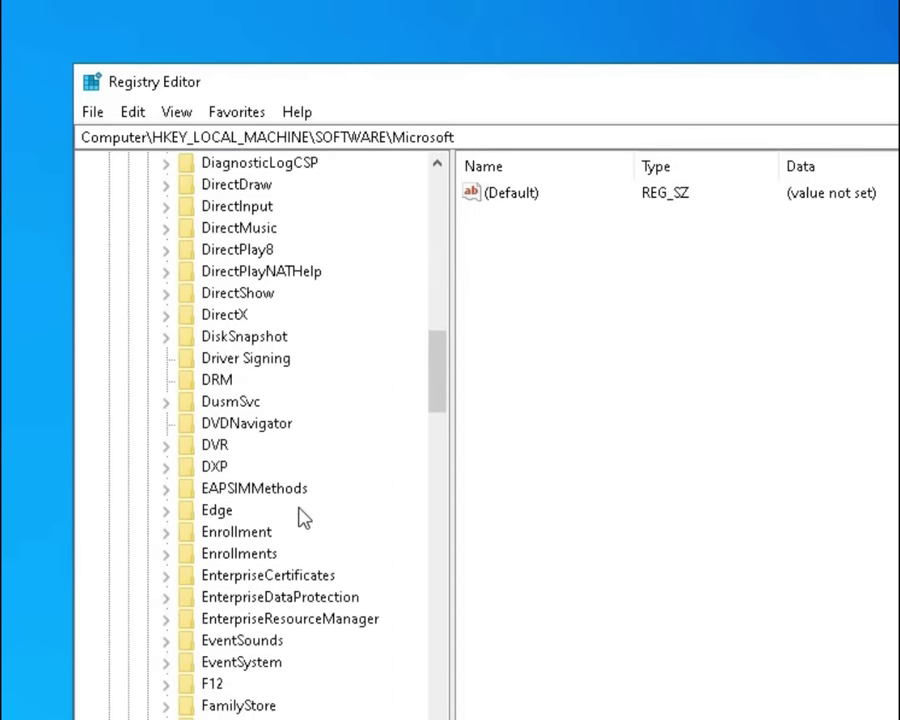
{"action": "scroll", "coordinate": [303, 517], "scroll_direction": "down", "scroll_amount": 7}
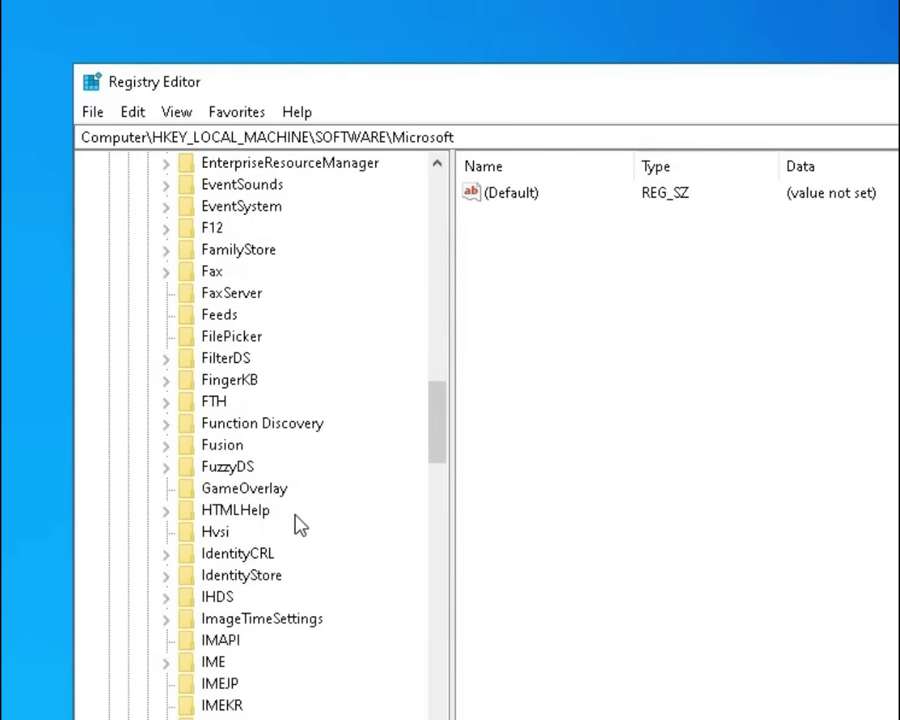
{"action": "scroll", "coordinate": [300, 525], "scroll_direction": "down", "scroll_amount": 17}
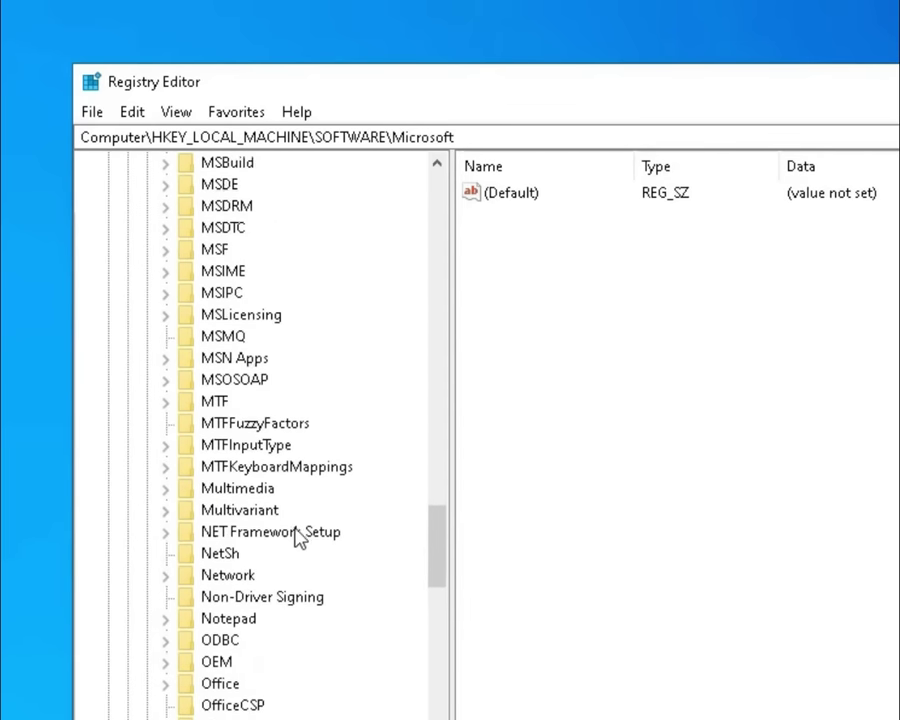
{"action": "scroll", "coordinate": [298, 538], "scroll_direction": "down", "scroll_amount": 3}
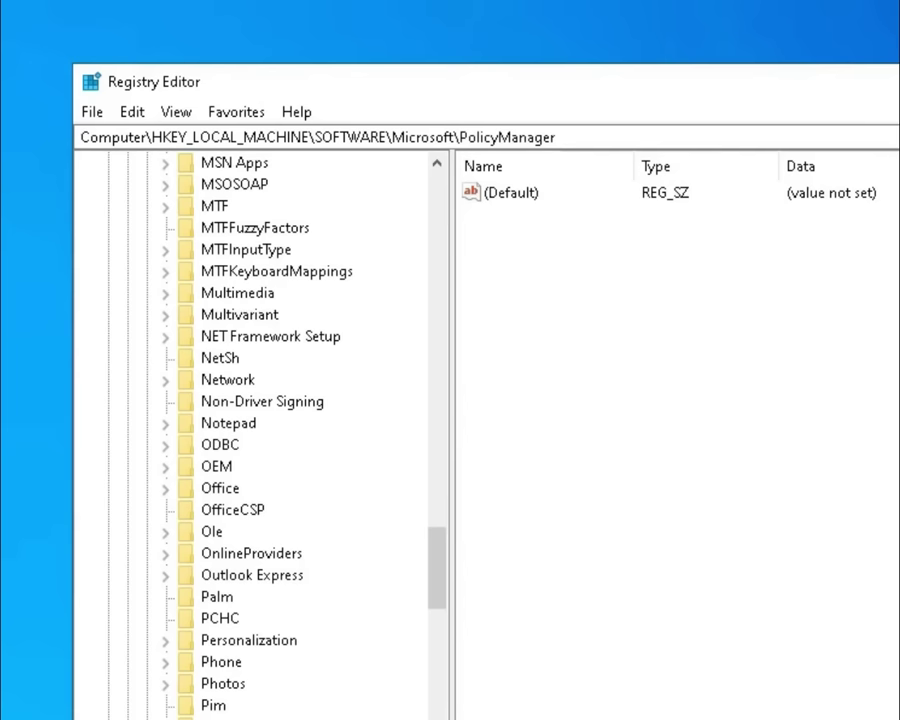
{"action": "scroll", "coordinate": [260, 440], "scroll_direction": "down", "scroll_amount": 1}
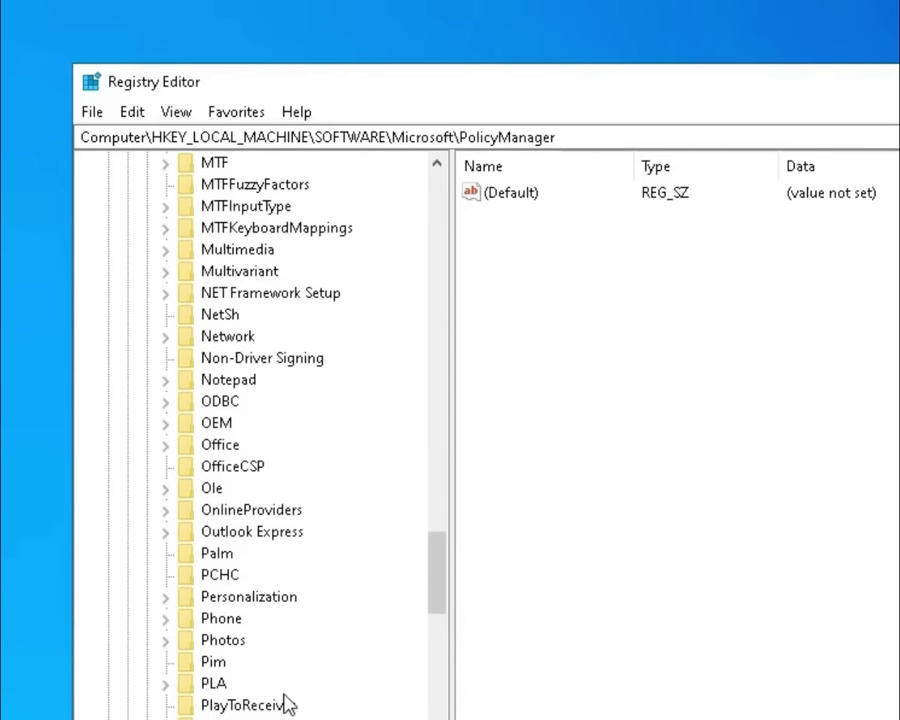
{"action": "scroll", "coordinate": [290, 695], "scroll_direction": "down", "scroll_amount": 2}
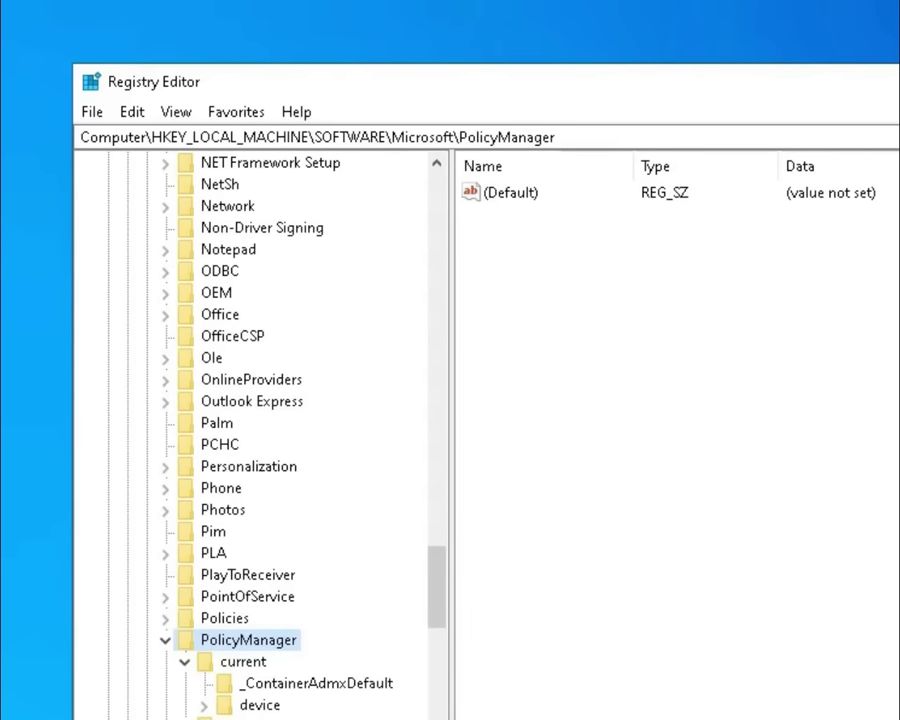
{"action": "double_click", "coordinate": [250, 718]}
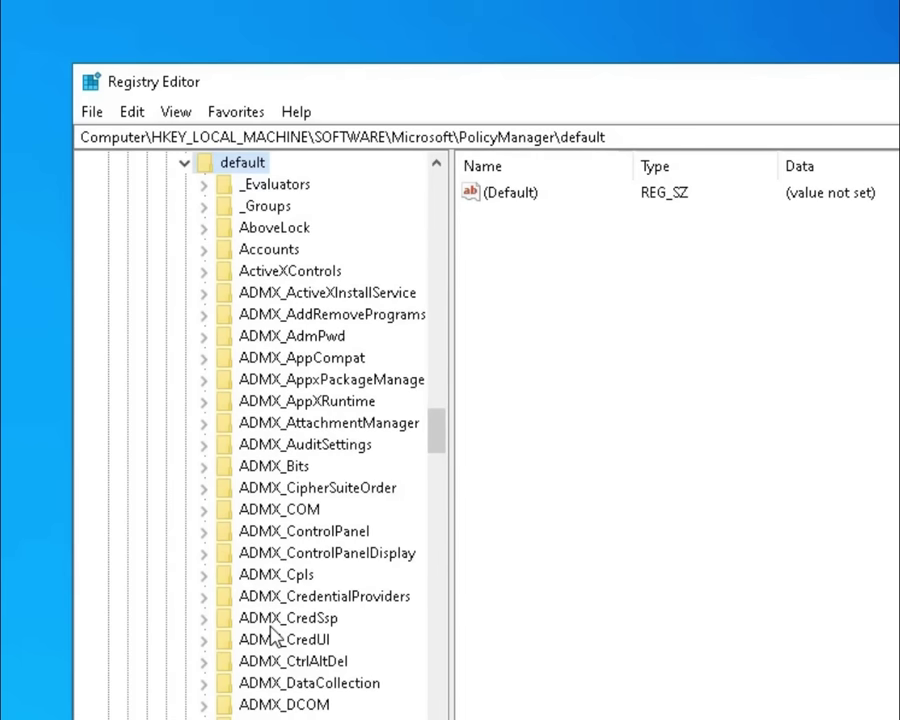
Expand ApplicationManagement under PolicyManager\default and open its AllowGameDVR key
{"action": "scroll", "coordinate": [272, 635], "scroll_direction": "down", "scroll_amount": 20}
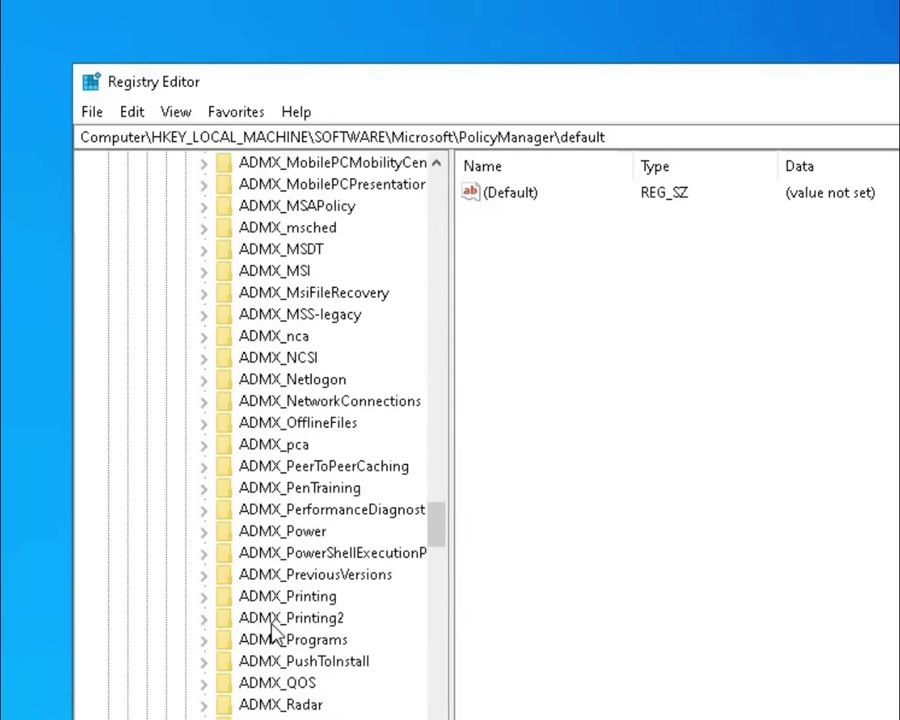
{"action": "scroll", "coordinate": [272, 635], "scroll_direction": "down", "scroll_amount": 12}
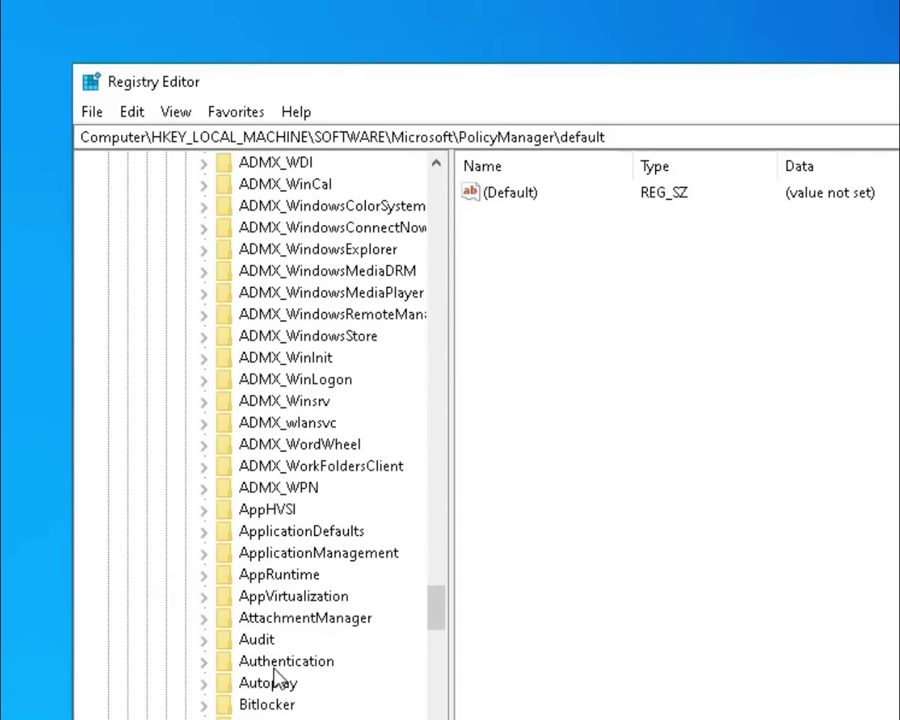
{"action": "left_click", "coordinate": [320, 553]}
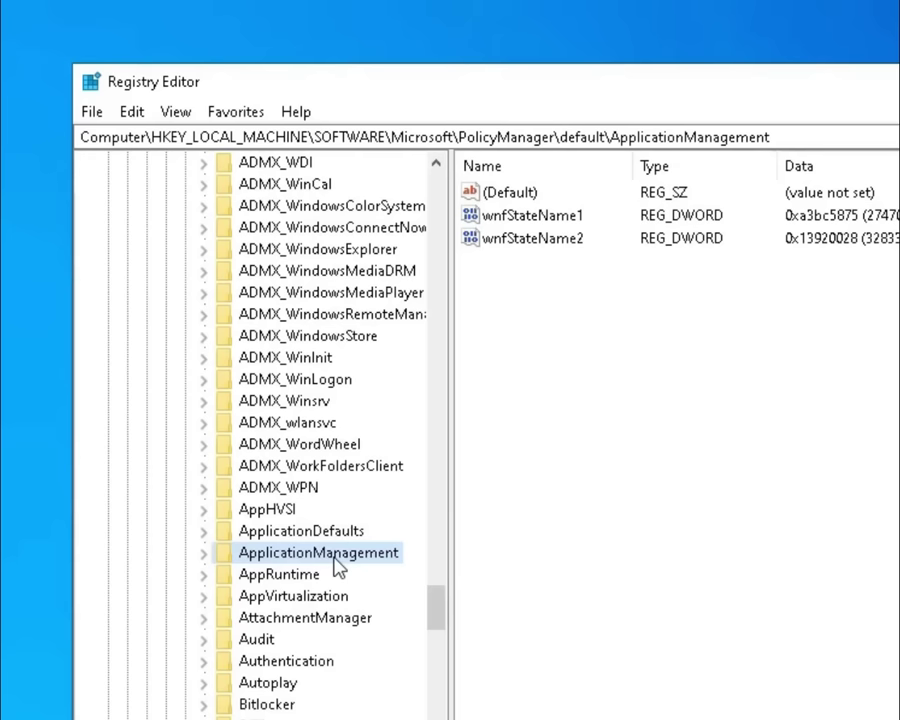
{"action": "double_click", "coordinate": [336, 558]}
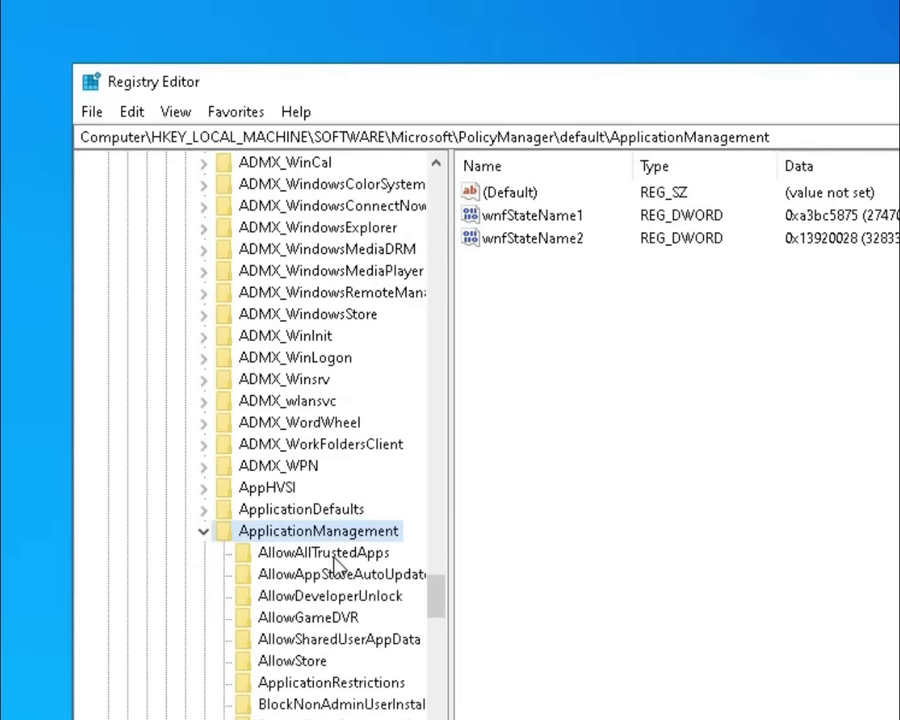
{"action": "left_click", "coordinate": [310, 618]}
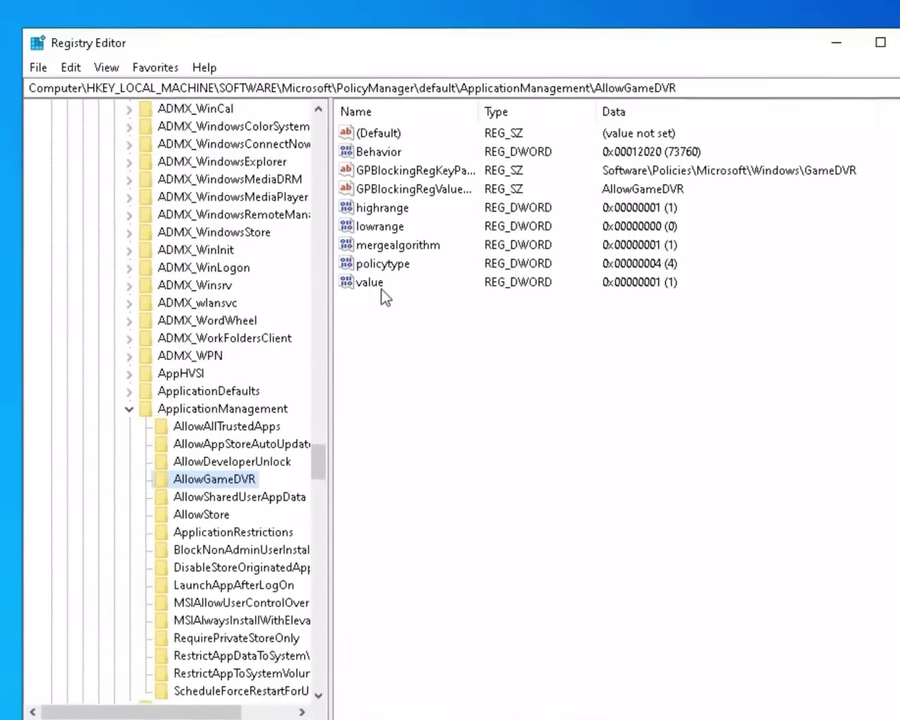
Set the data of the AllowGameDVR key's DWORD named value to 0 and apply it
{"action": "left_click", "coordinate": [378, 286]}
{"action": "right_click", "coordinate": [385, 289]}
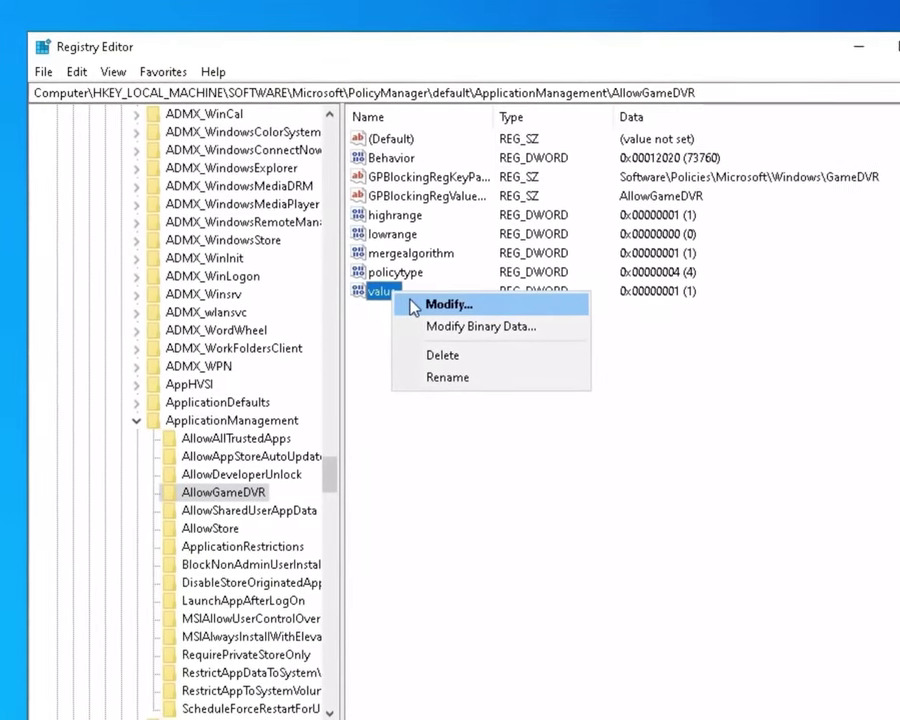
{"action": "left_click", "coordinate": [413, 305]}
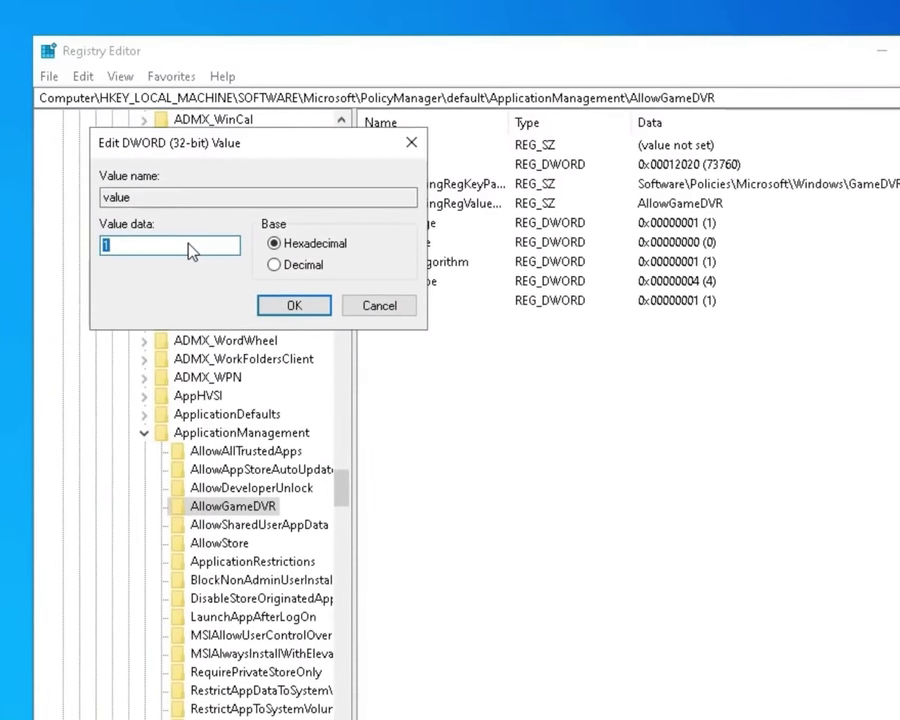
{"action": "type", "text": "1"}
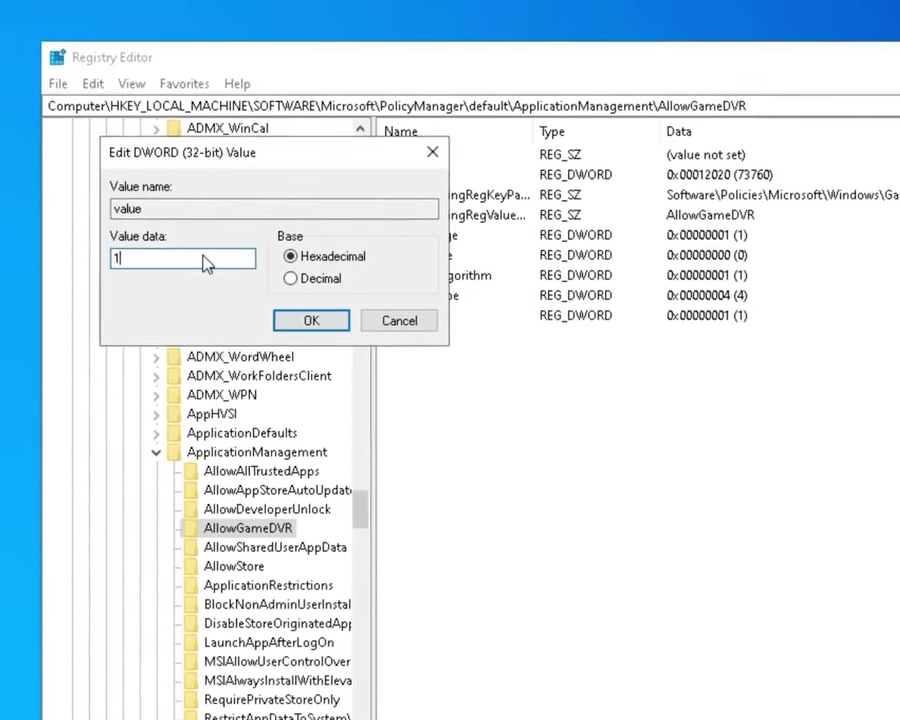
{"action": "key", "text": "BackSpace"}
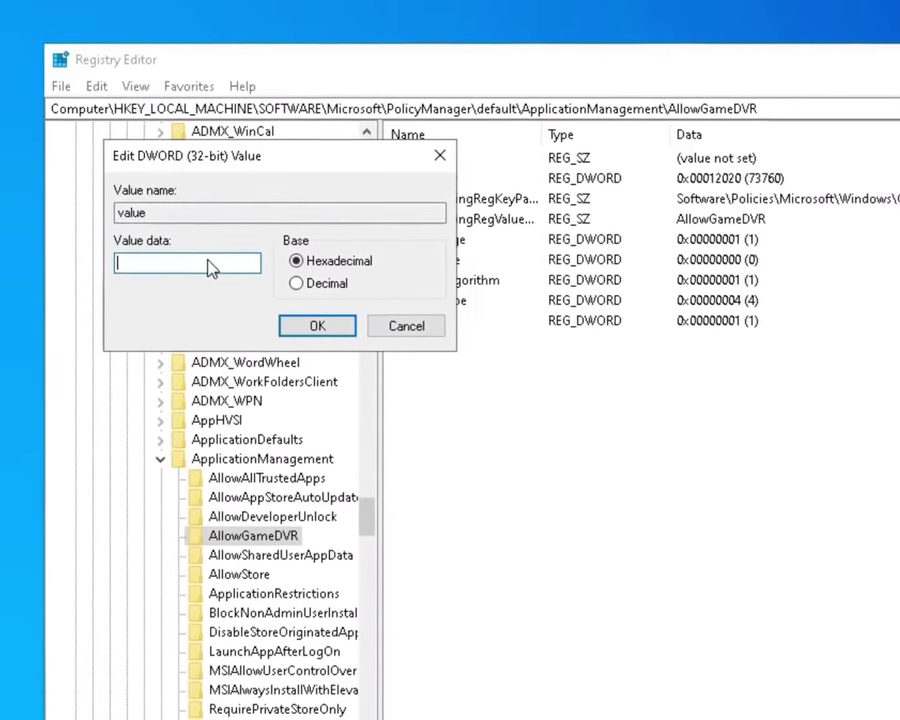
{"action": "type", "text": "0"}
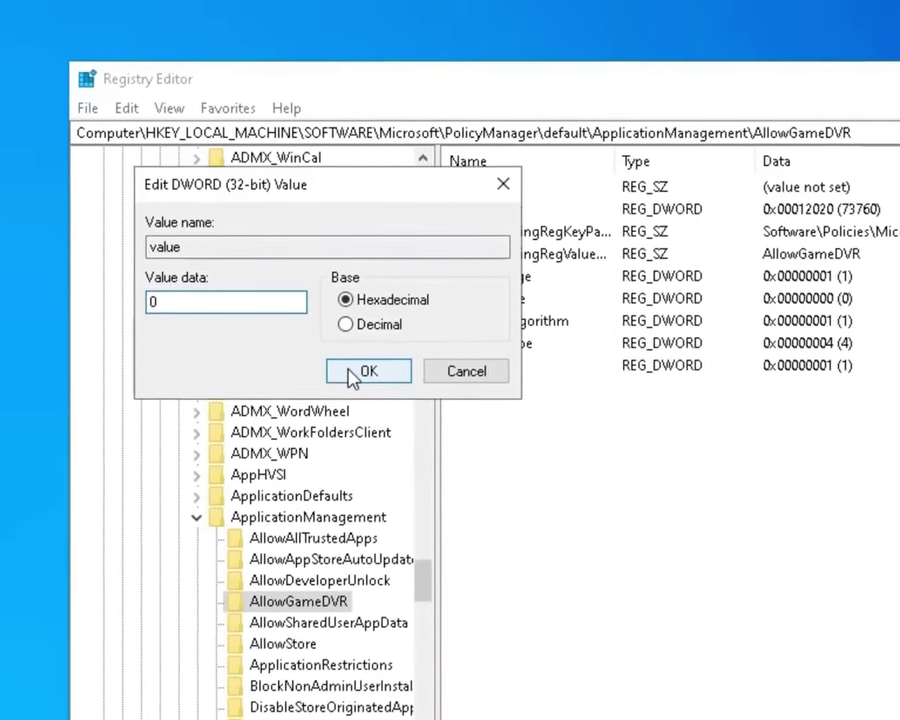
{"action": "left_click", "coordinate": [355, 373]}
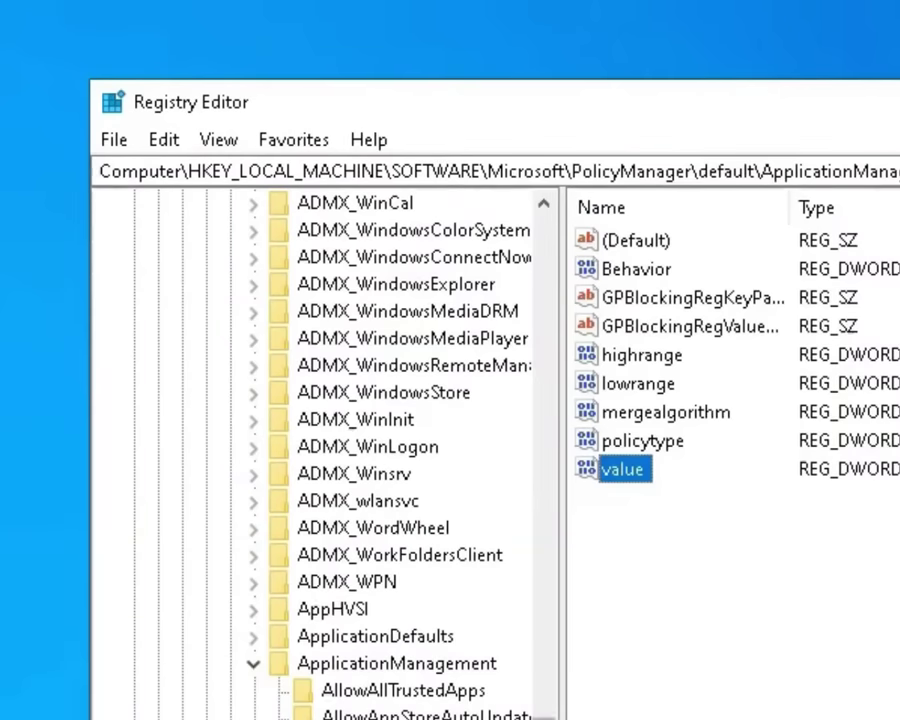
Return to the start of the registry tree and open HKEY_CURRENT_USER\System\GameConfigStore
{"action": "scroll", "coordinate": [320, 450], "scroll_direction": "up", "scroll_amount": 20}
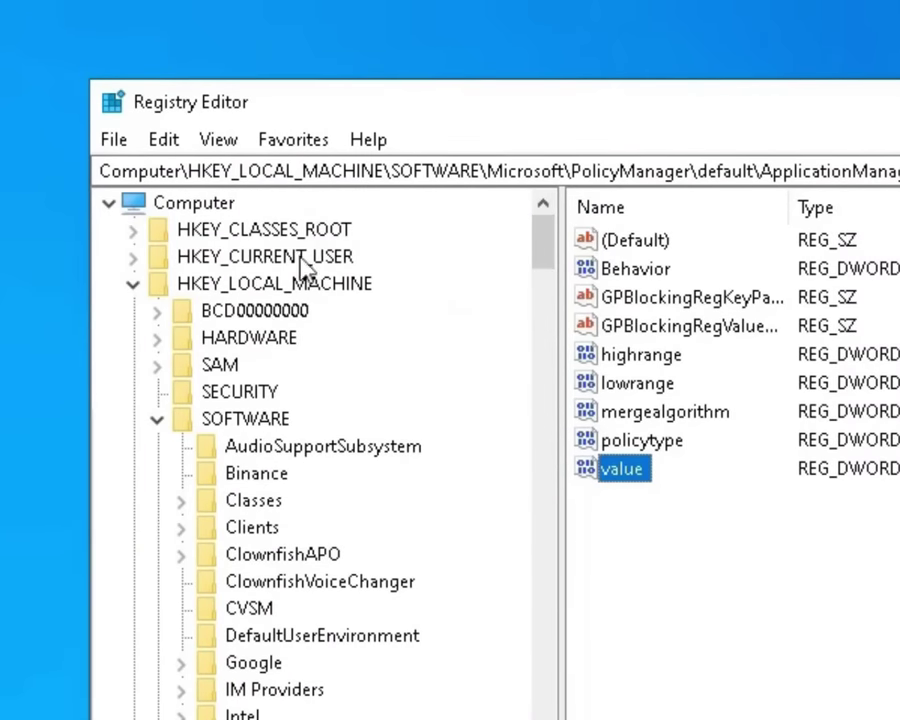
{"action": "double_click", "coordinate": [232, 259]}
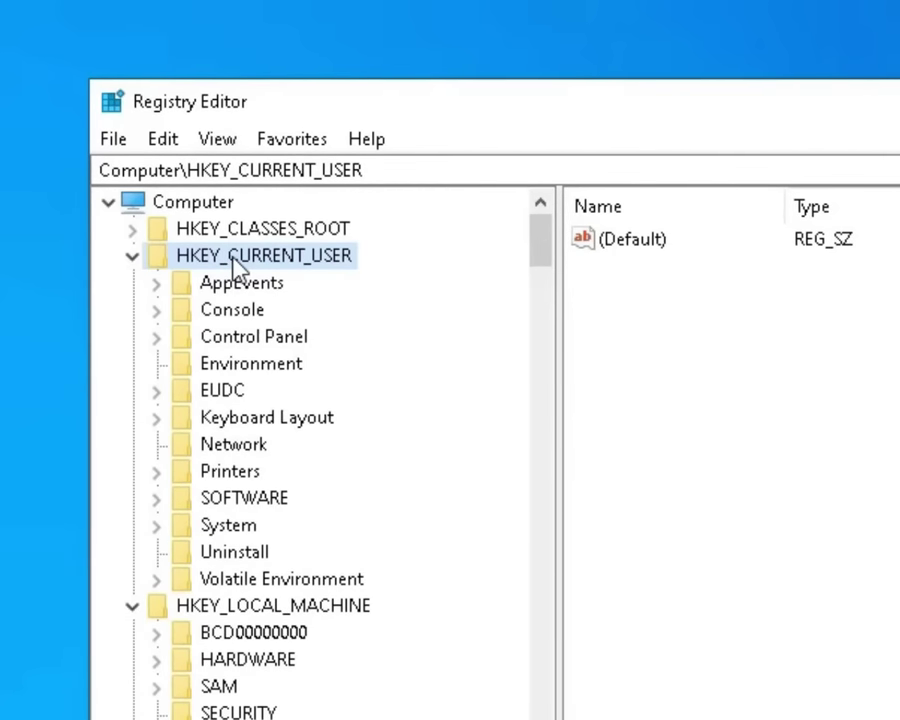
{"action": "left_click", "coordinate": [229, 526]}
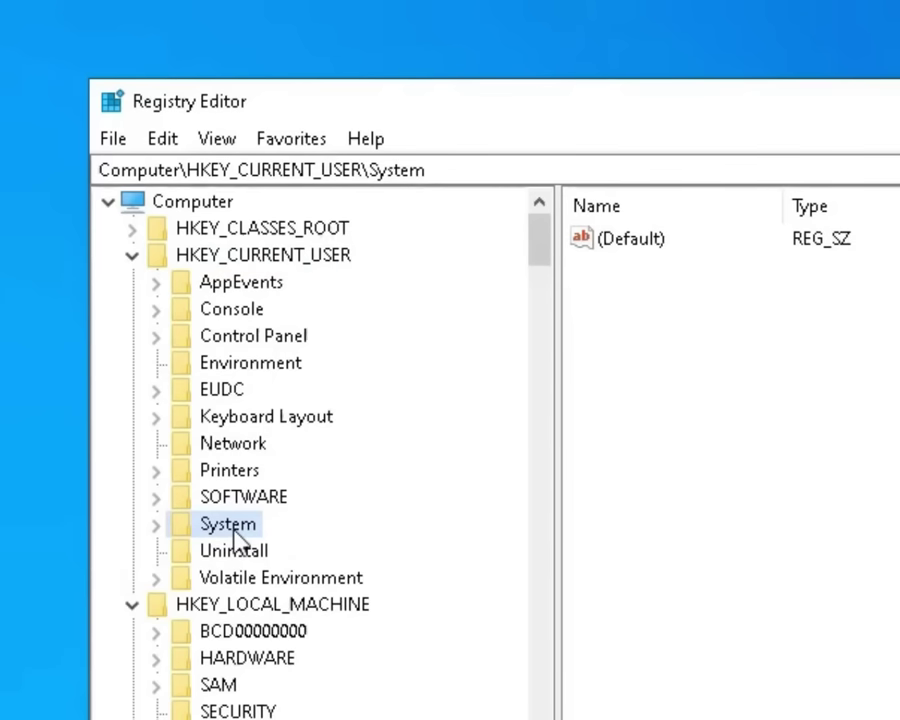
{"action": "double_click", "coordinate": [229, 526]}
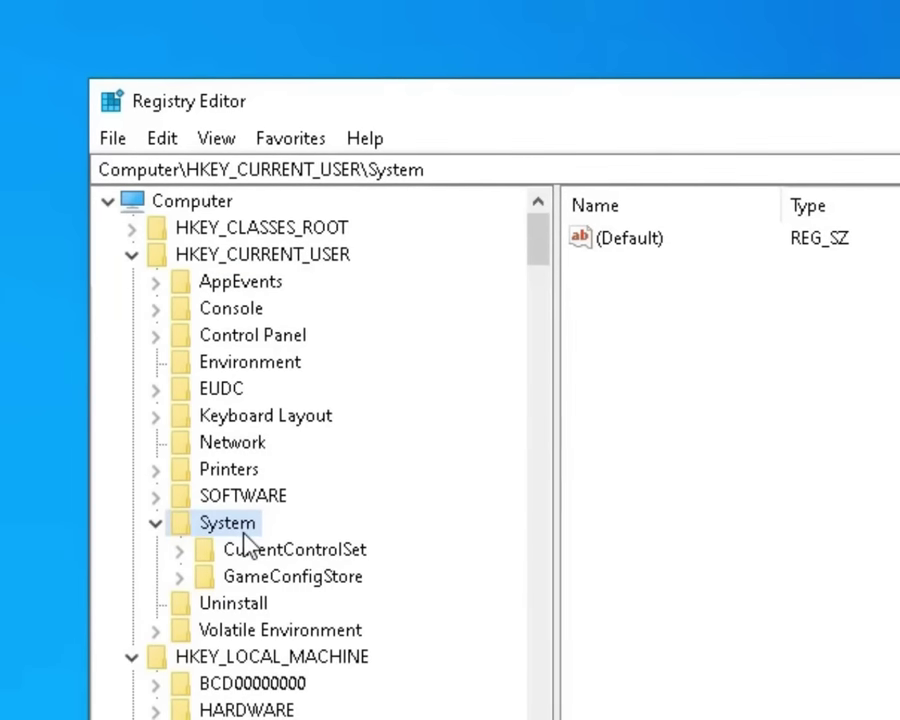
{"action": "left_click", "coordinate": [272, 583]}
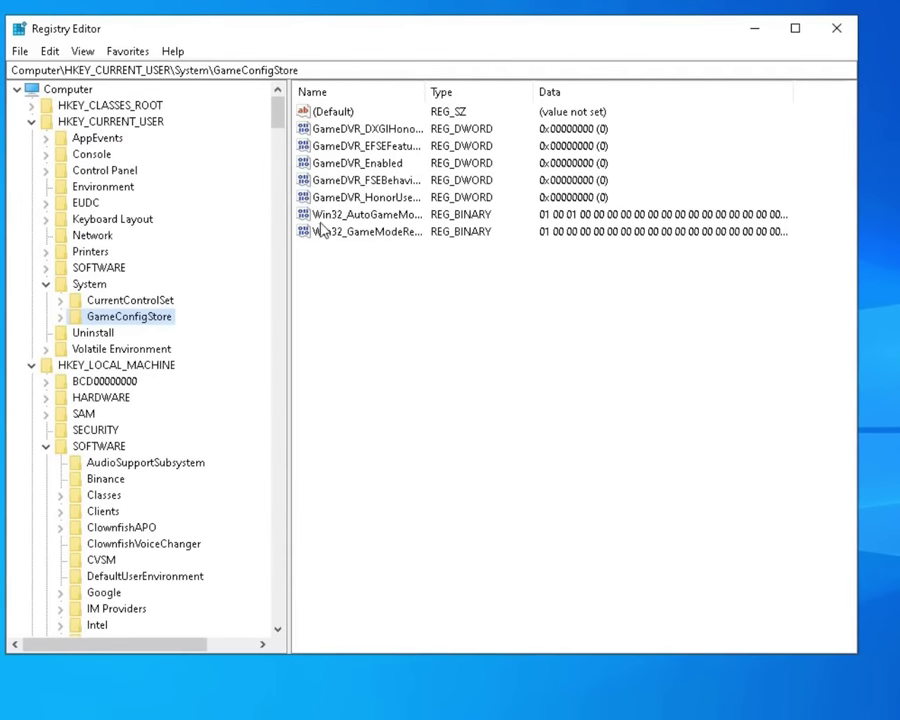
Open the GameDVR_Enabled value in GameConfigStore for modification and apply 0 as its hexadecimal data
{"action": "left_click", "coordinate": [376, 167]}
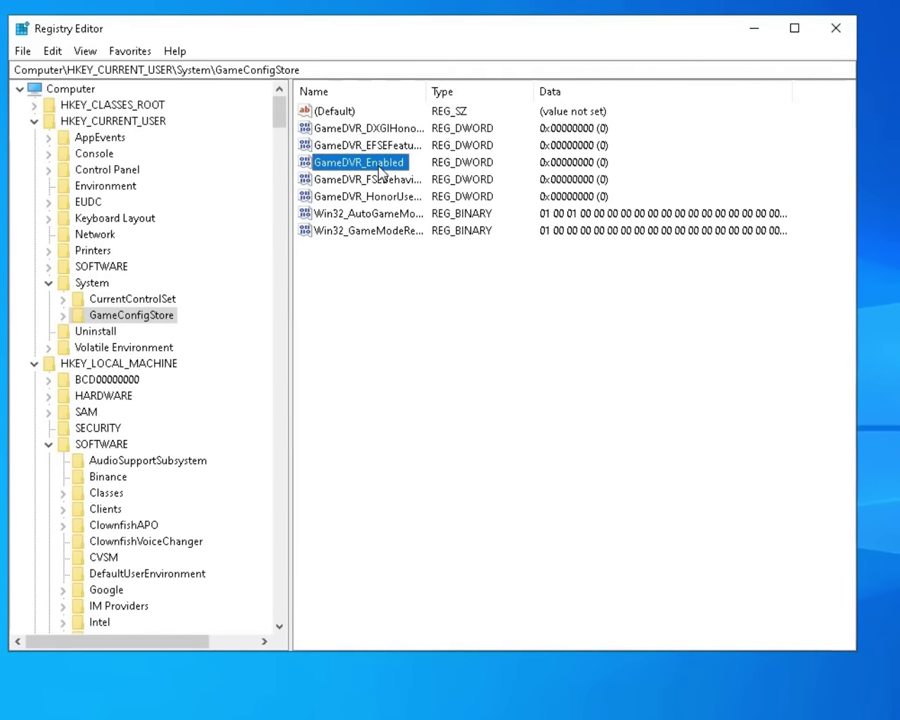
{"action": "right_click", "coordinate": [380, 172]}
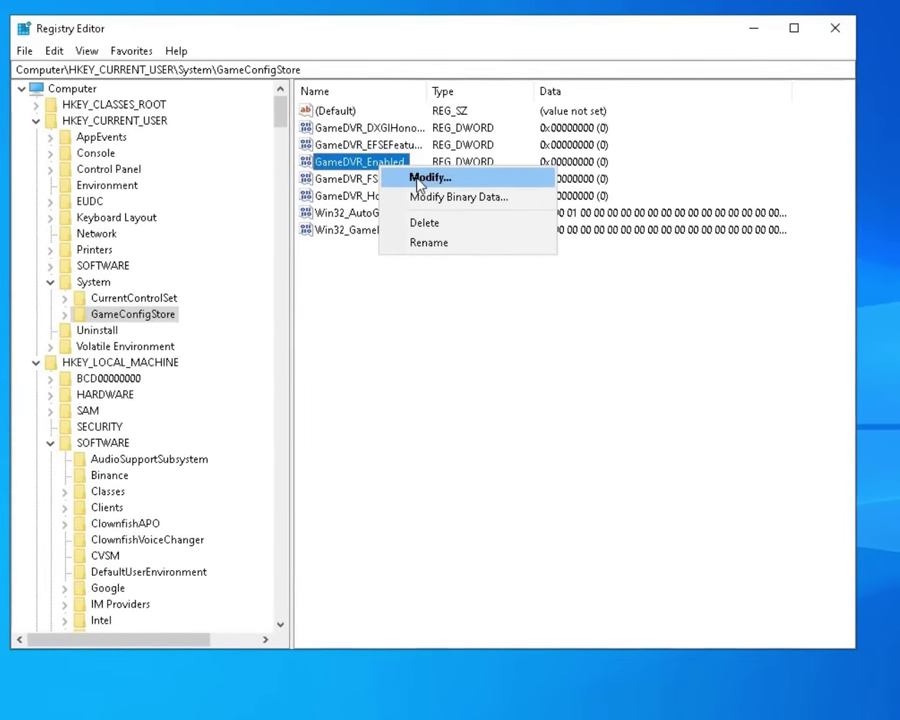
{"action": "left_click", "coordinate": [419, 178]}
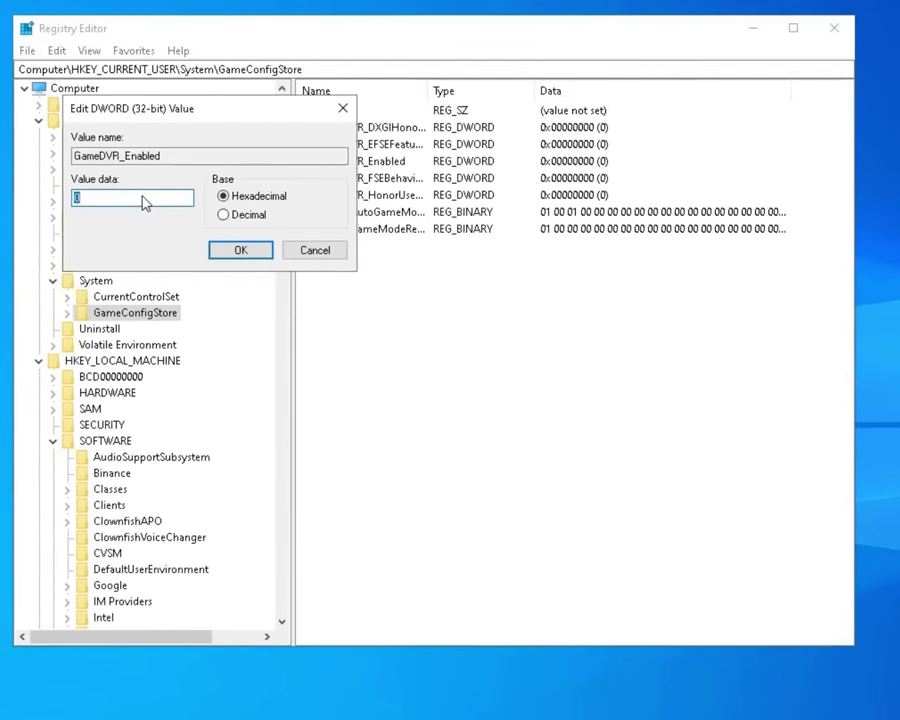
{"action": "left_click", "coordinate": [240, 250]}
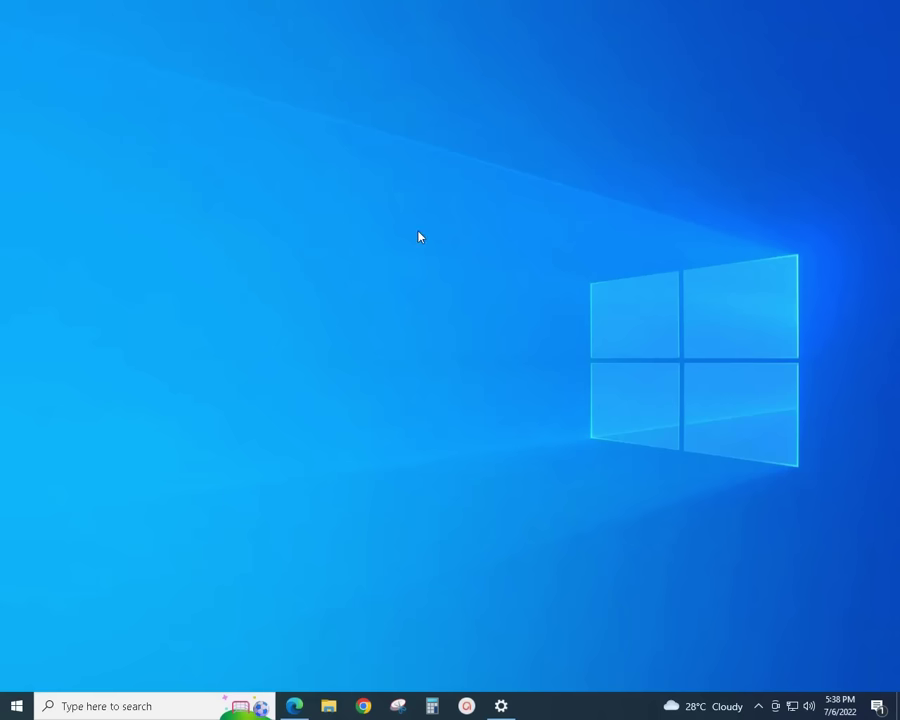
{"action": "right_click", "coordinate": [300, 275]}
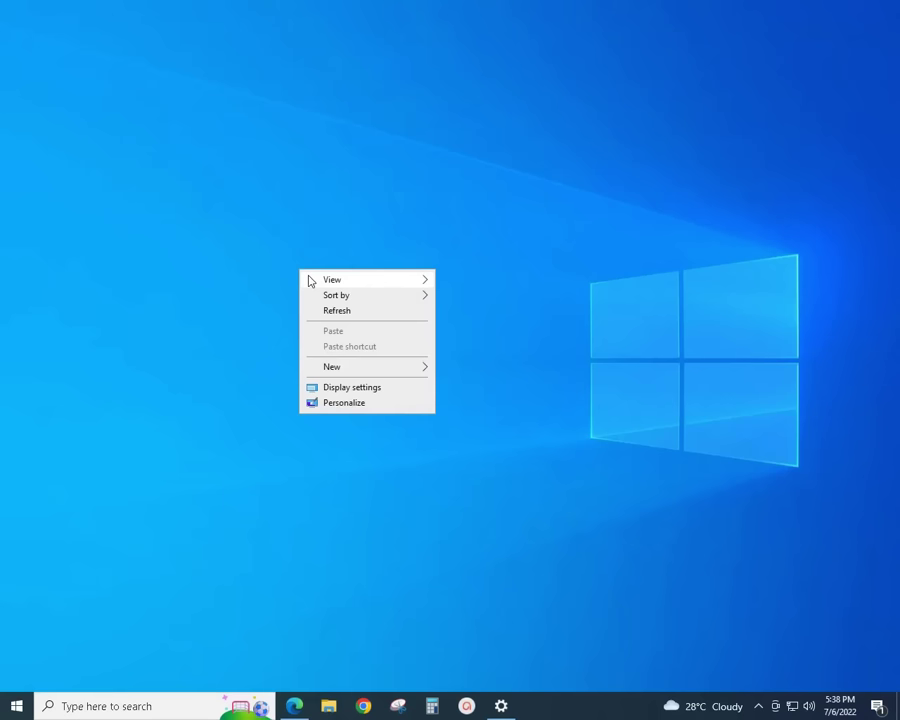
{"action": "left_click", "coordinate": [322, 316]}
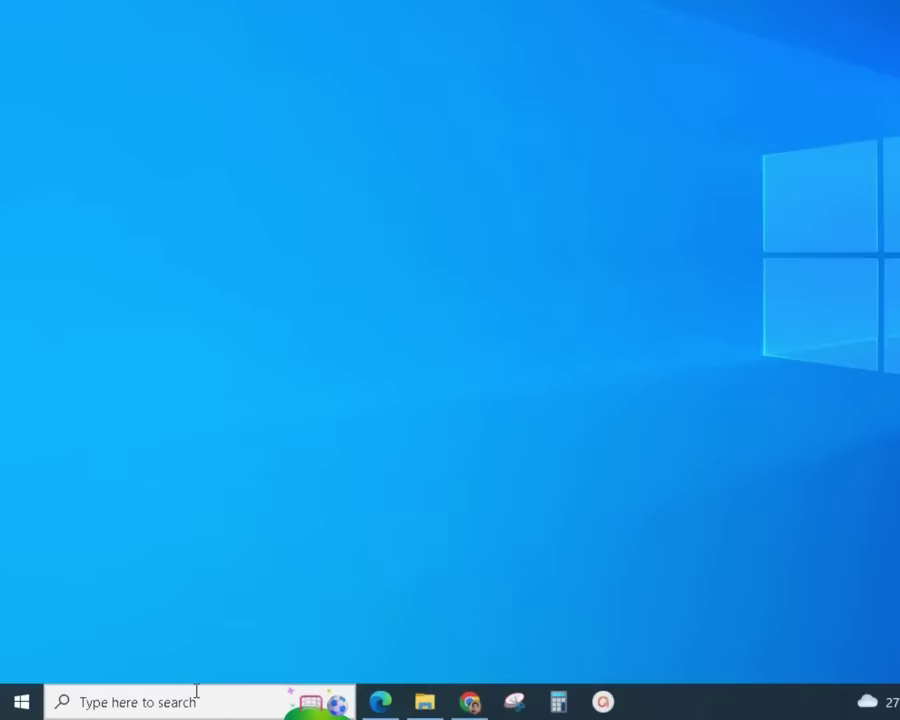
Search Windows for "game mode" and open the Game Mode settings
{"action": "left_click", "coordinate": [155, 700]}
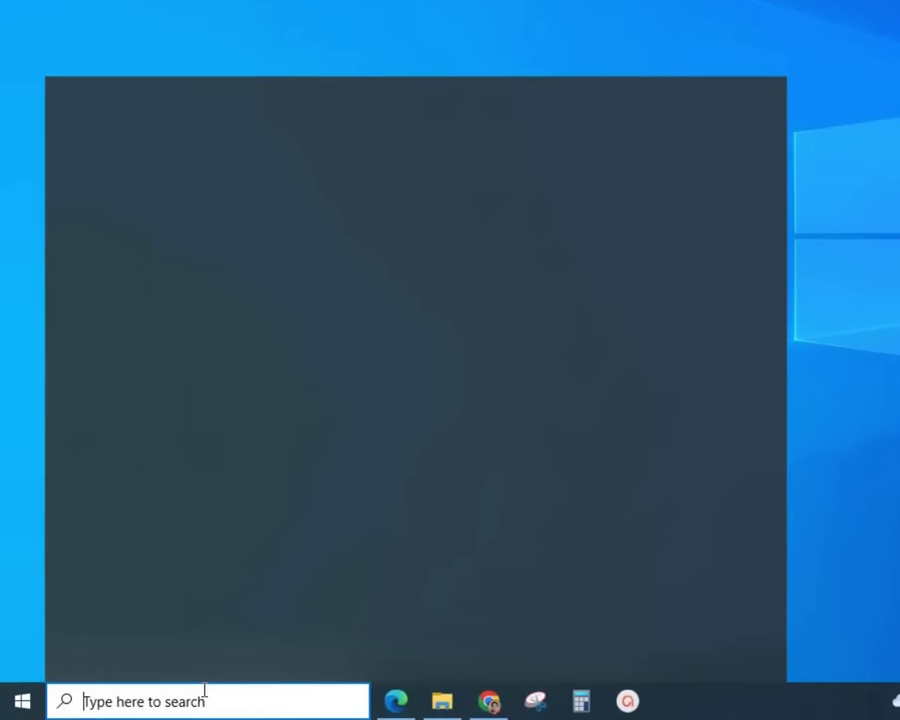
{"action": "type", "text": "game "}
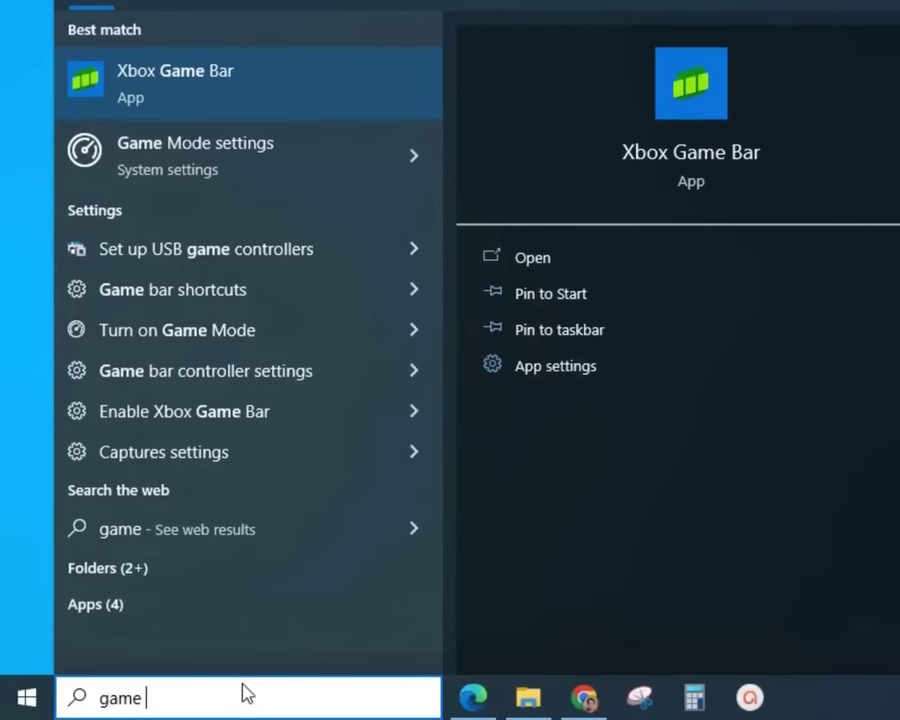
{"action": "type", "text": "mode"}
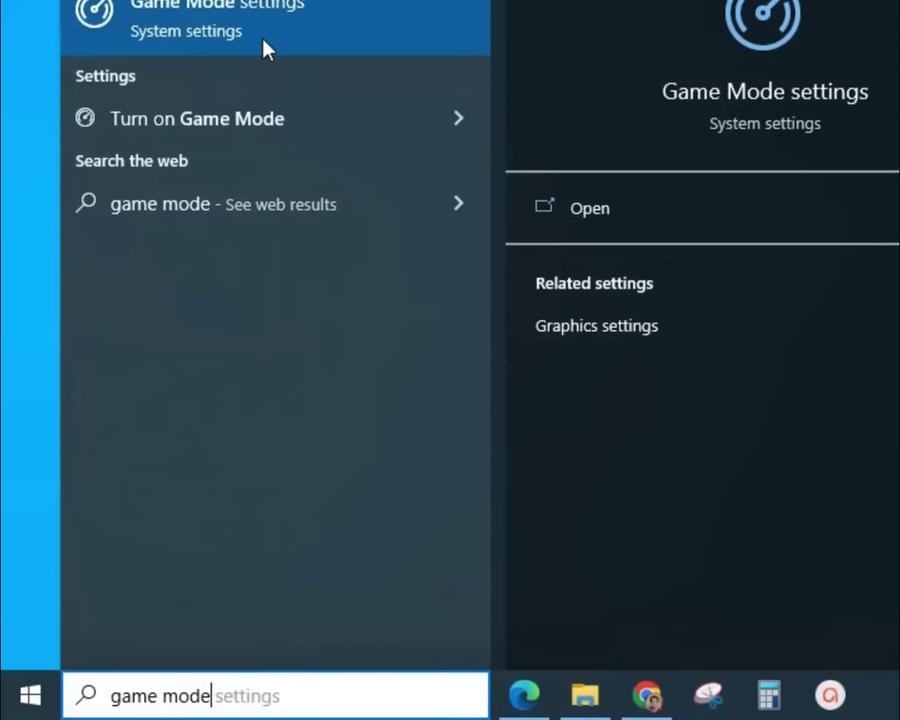
{"action": "key", "text": "Return"}
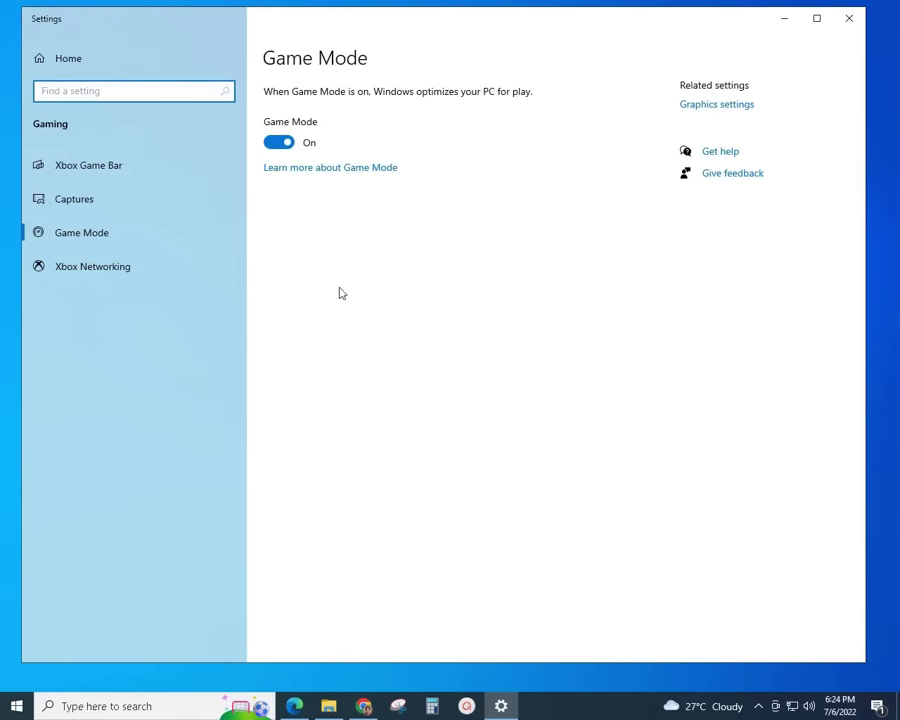
Switch Game Mode off and back on, and close the Settings window
{"action": "left_click", "coordinate": [276, 143]}
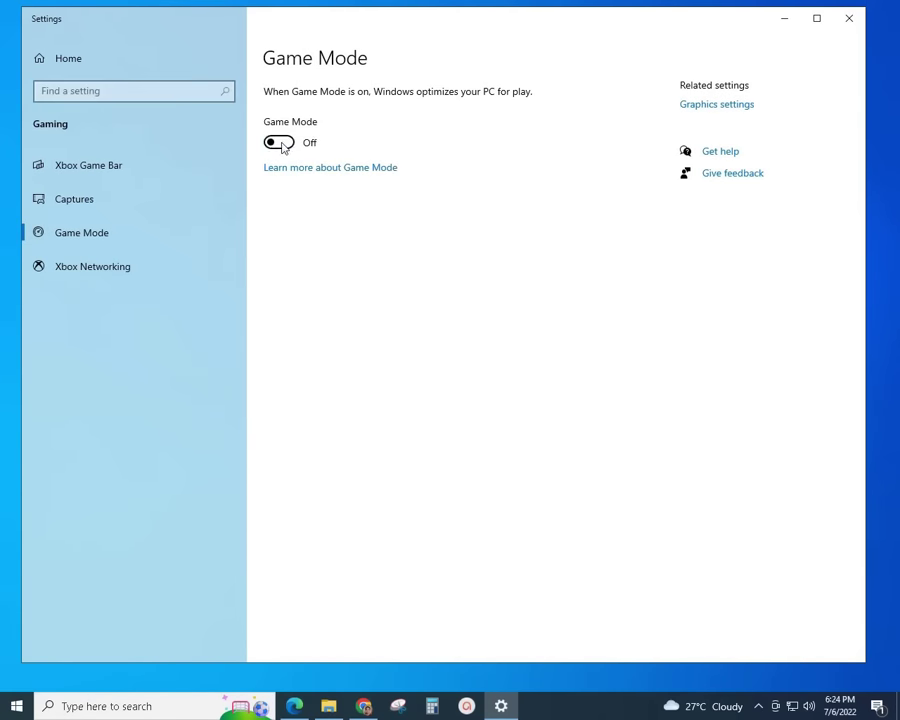
{"action": "left_click", "coordinate": [280, 146]}
{"action": "left_click", "coordinate": [849, 18]}
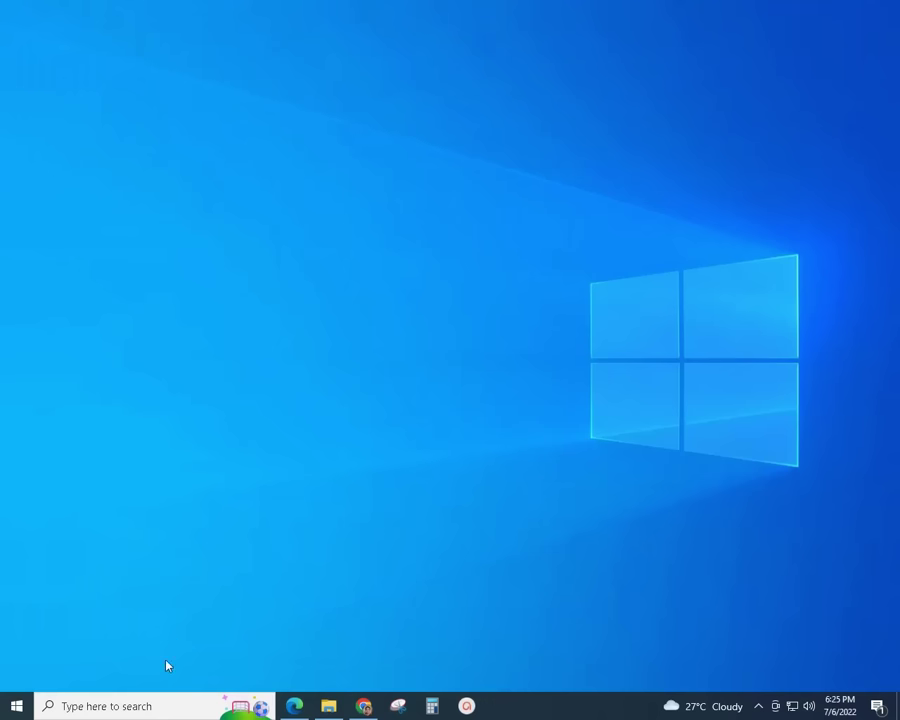
Find Device Manager through Windows search, open it and move its window closer to the middle of the desktop
{"action": "left_click", "coordinate": [149, 706]}
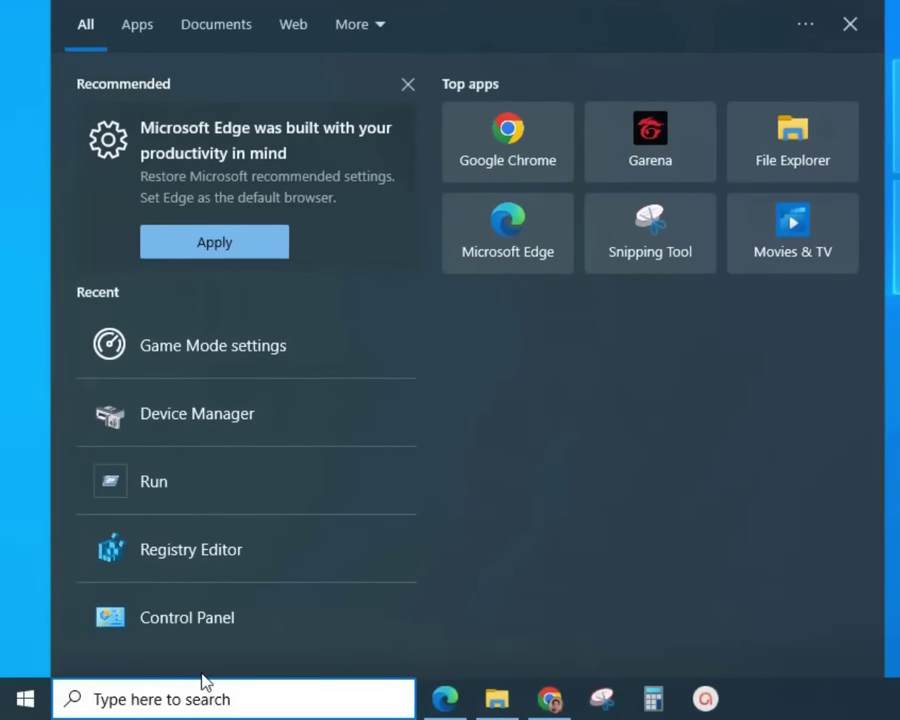
{"action": "type", "text": "di"}
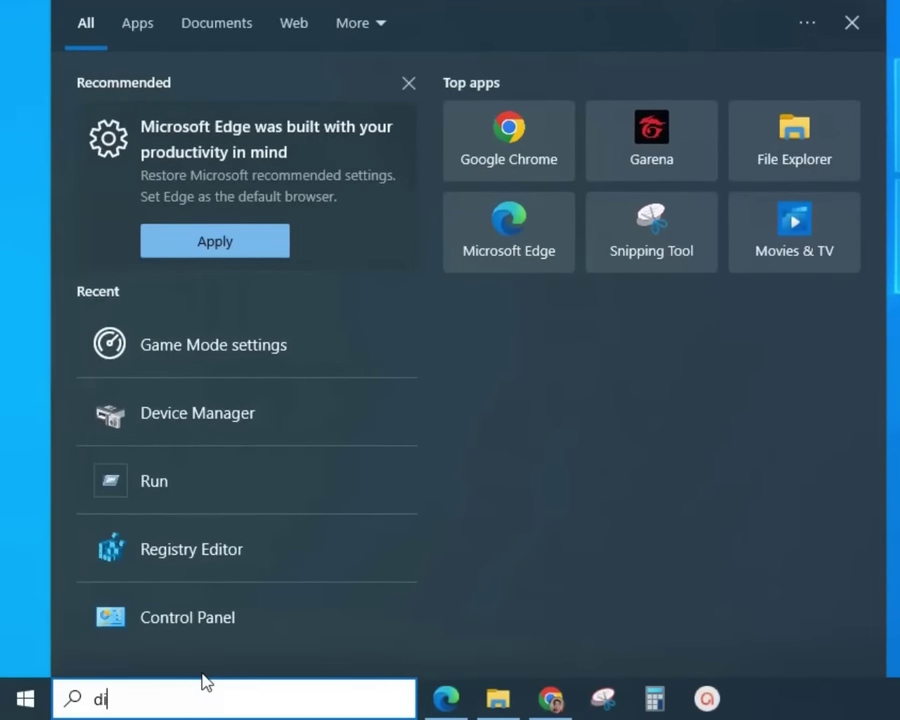
{"action": "type", "text": "v"}
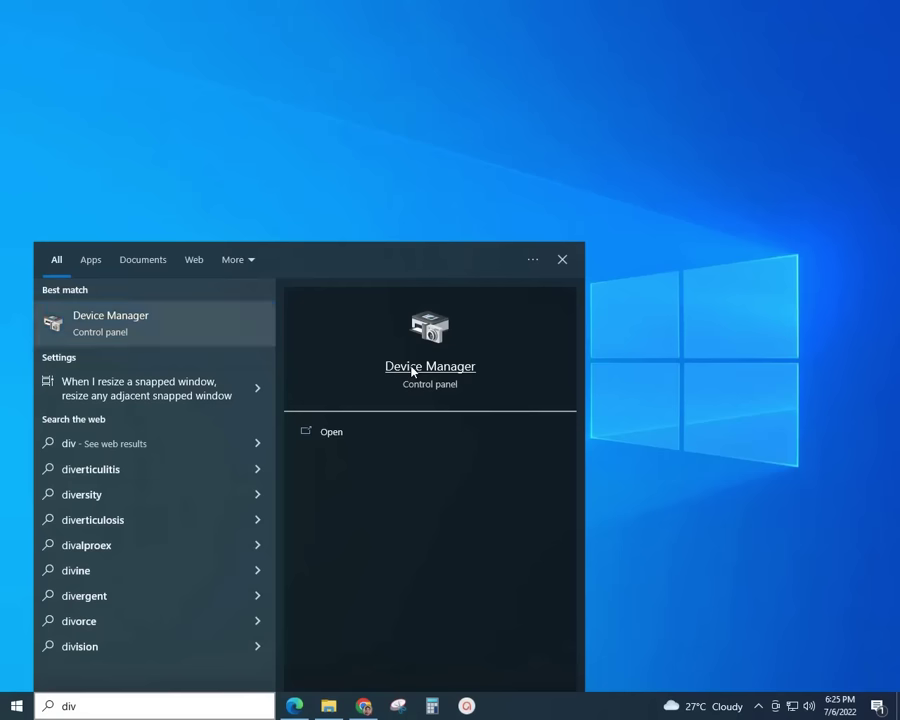
{"action": "left_click", "coordinate": [630, 186]}
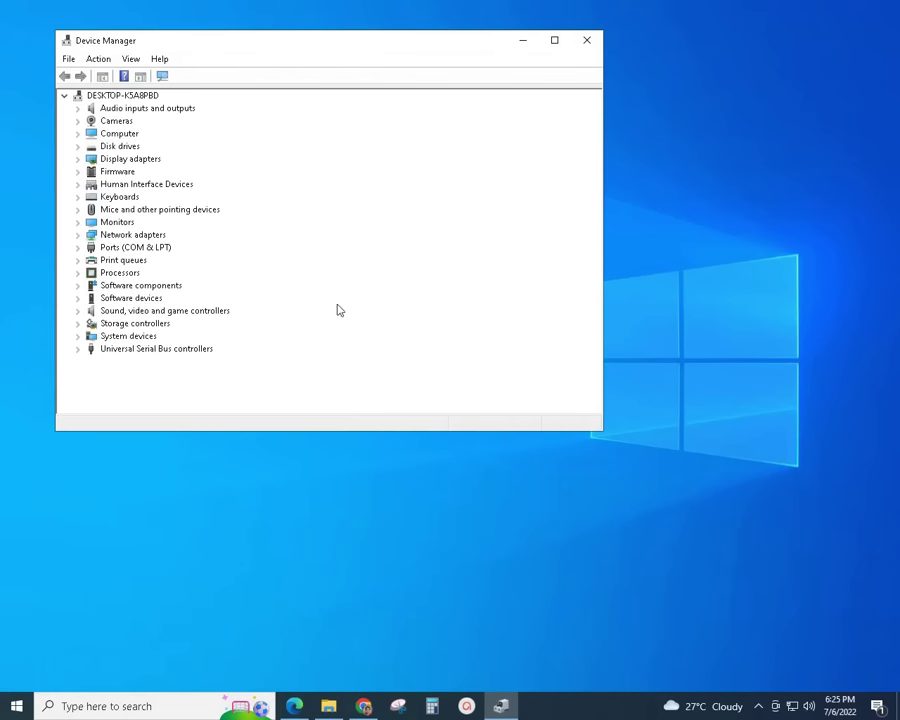
{"action": "left_click_drag", "start_coordinate": [293, 40], "coordinate": [367, 83]}
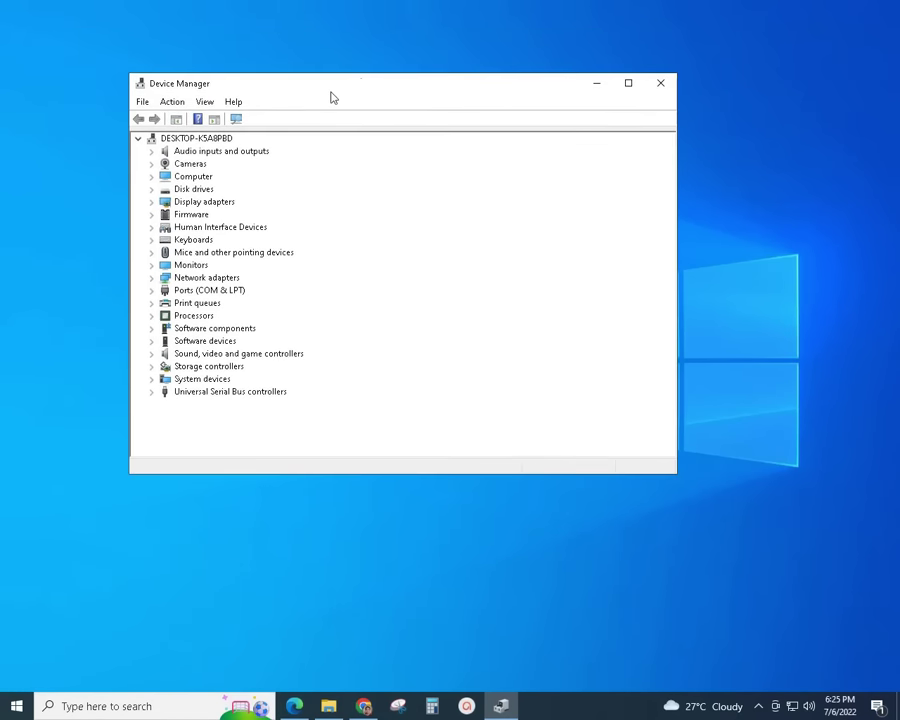
Run an automatic driver update for the Intel(R) HD Graphics 630 display adapter and close Device Manager
{"action": "left_click", "coordinate": [151, 201]}
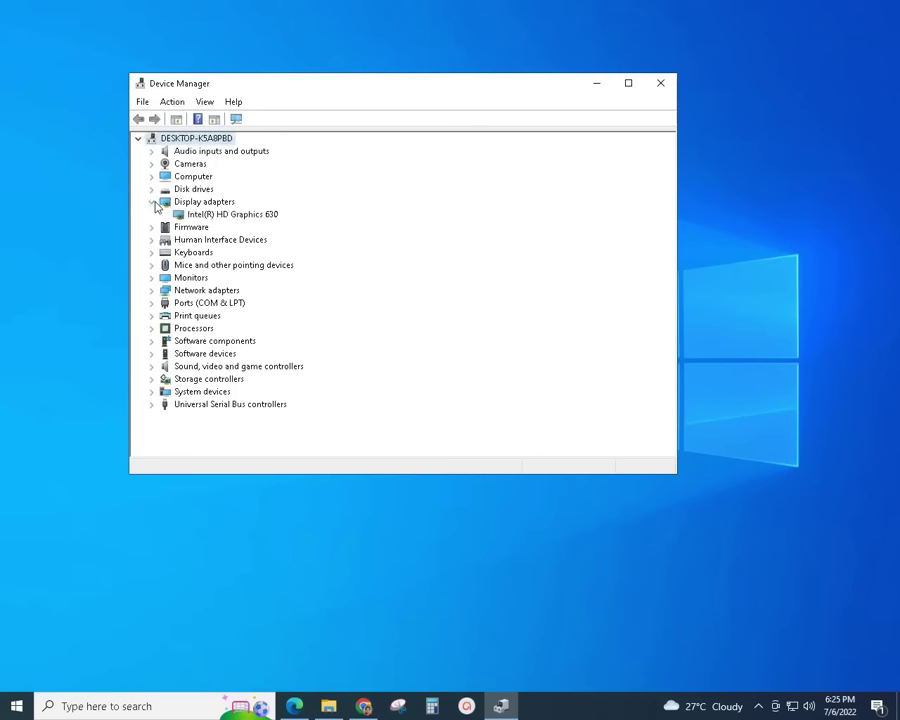
{"action": "right_click", "coordinate": [209, 215]}
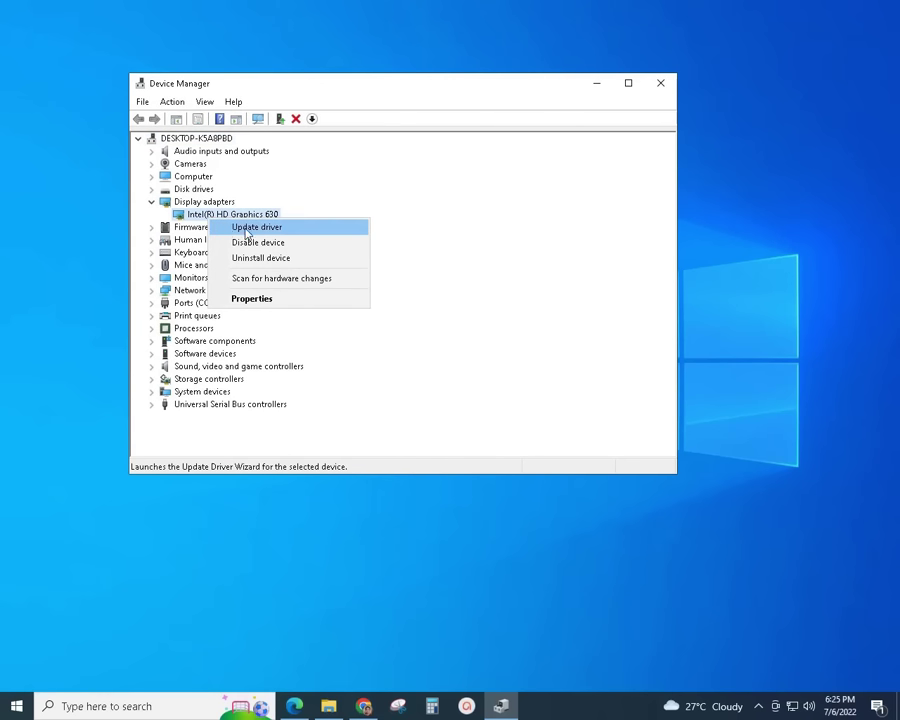
{"action": "left_click", "coordinate": [231, 230]}
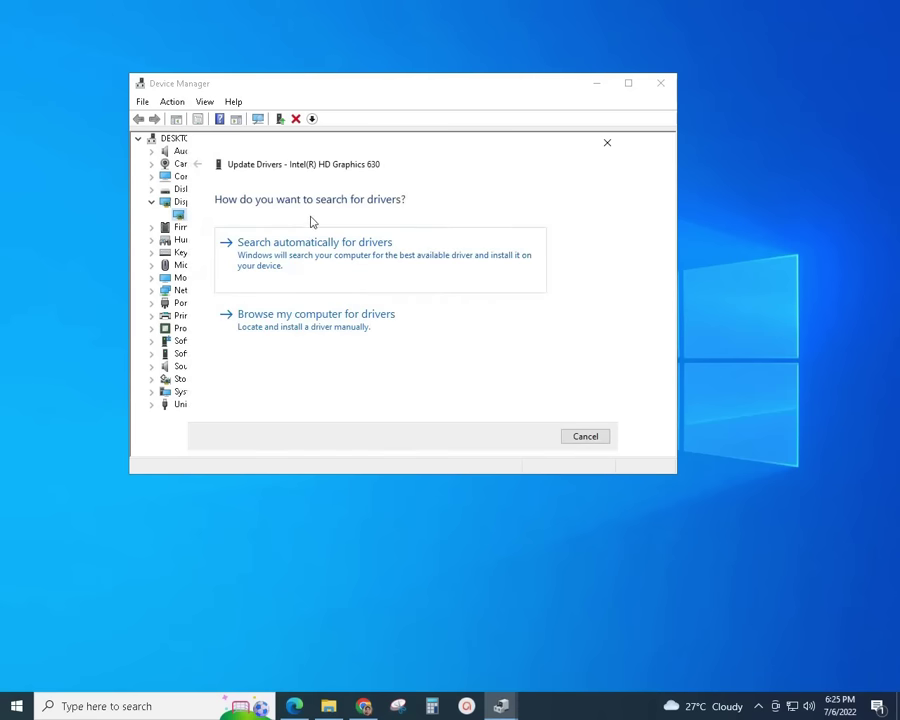
{"action": "left_click", "coordinate": [271, 262]}
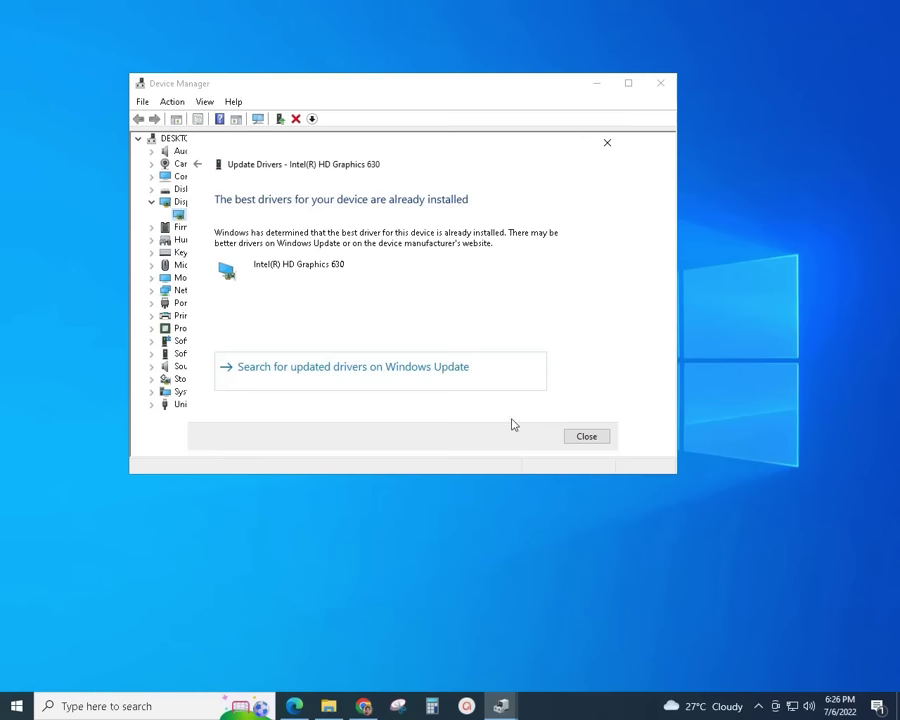
{"action": "left_click", "coordinate": [570, 440]}
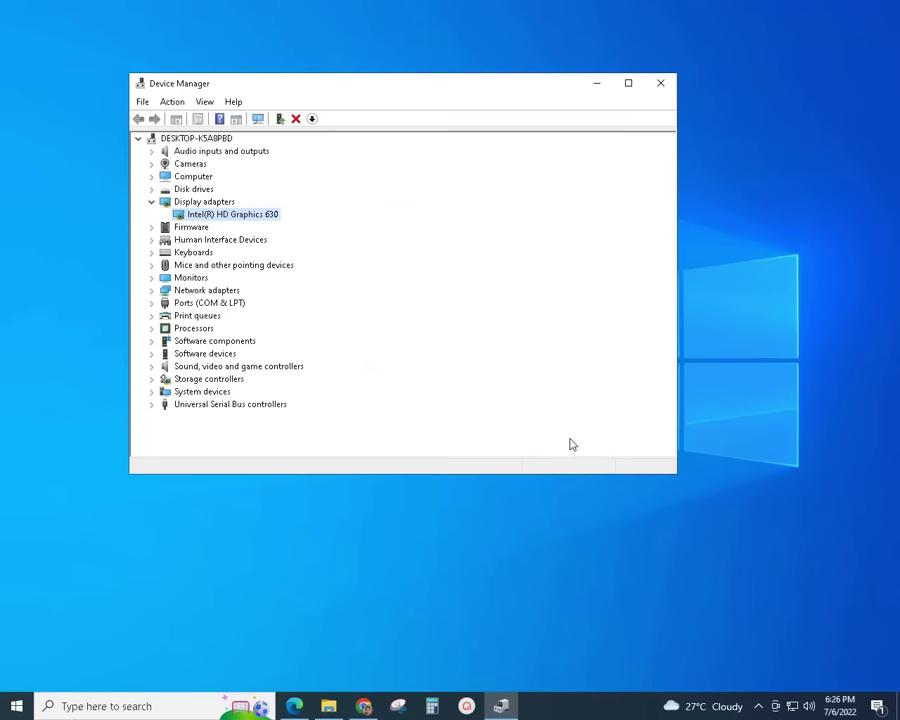
{"action": "left_click", "coordinate": [661, 83]}
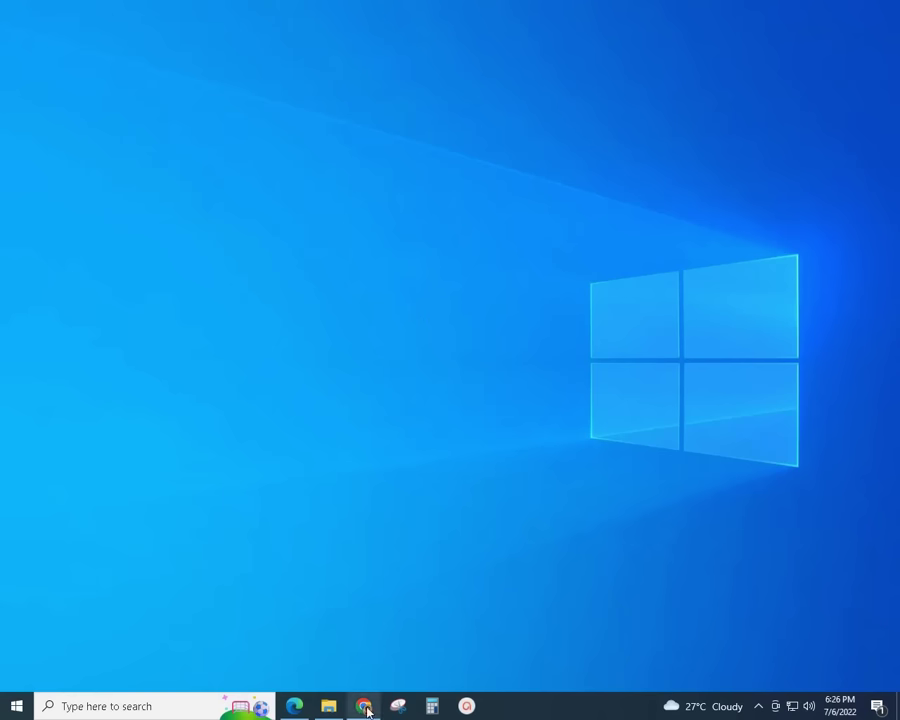
{"action": "left_click", "coordinate": [363, 706]}
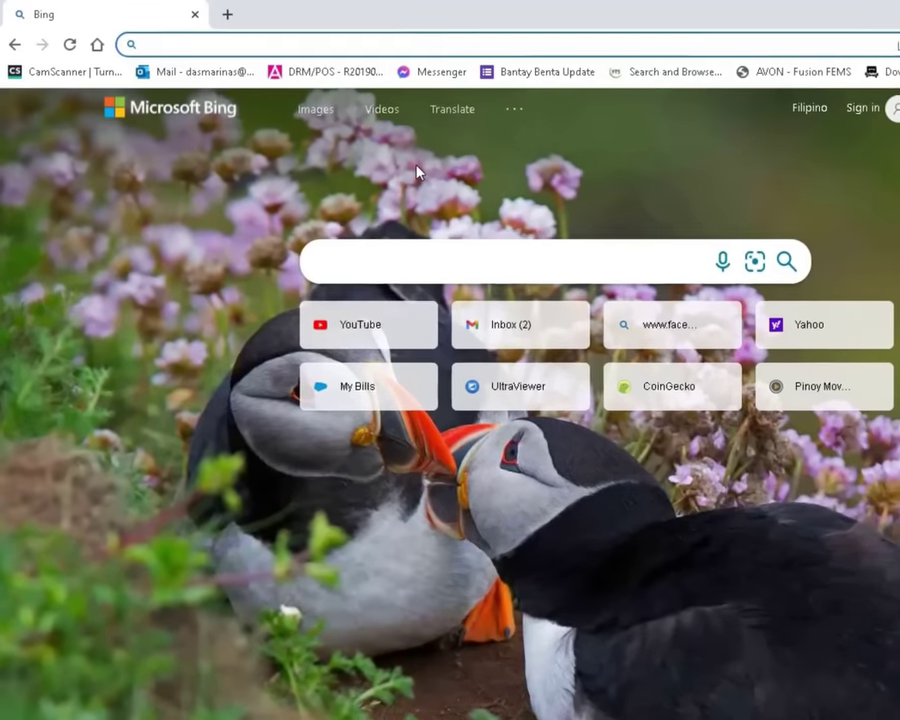
{"action": "type", "text": "ww"}
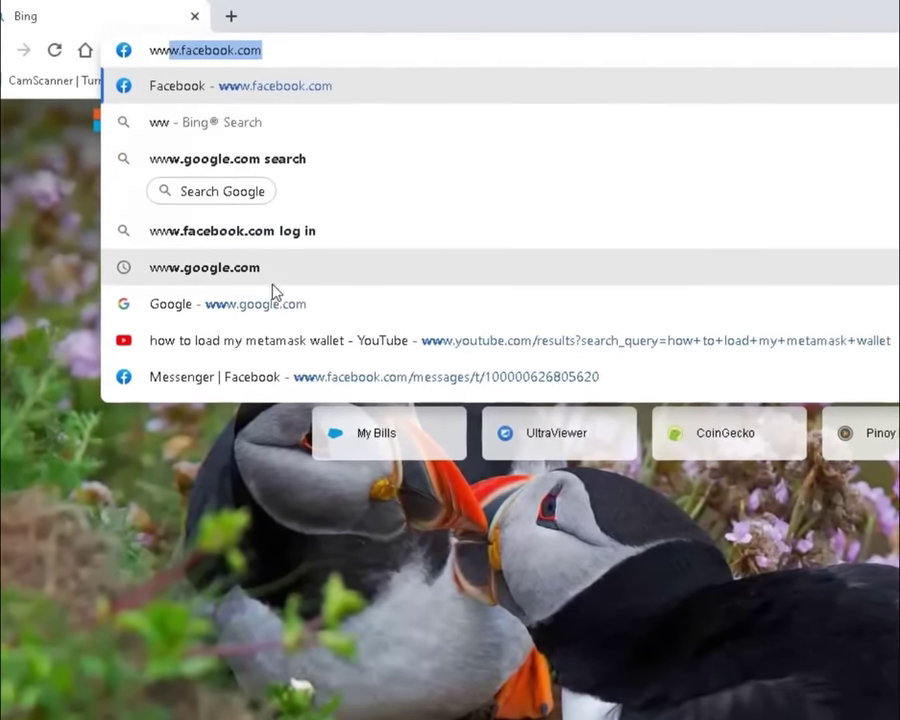
{"action": "left_click", "coordinate": [270, 262]}
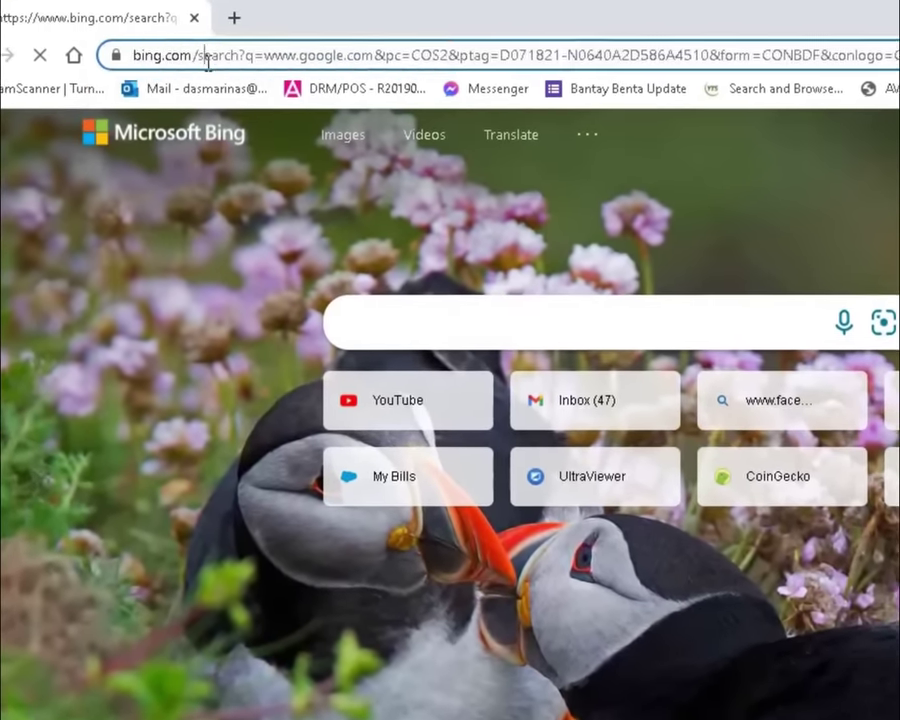
{"action": "left_click", "coordinate": [207, 57]}
{"action": "type", "text": "www"}
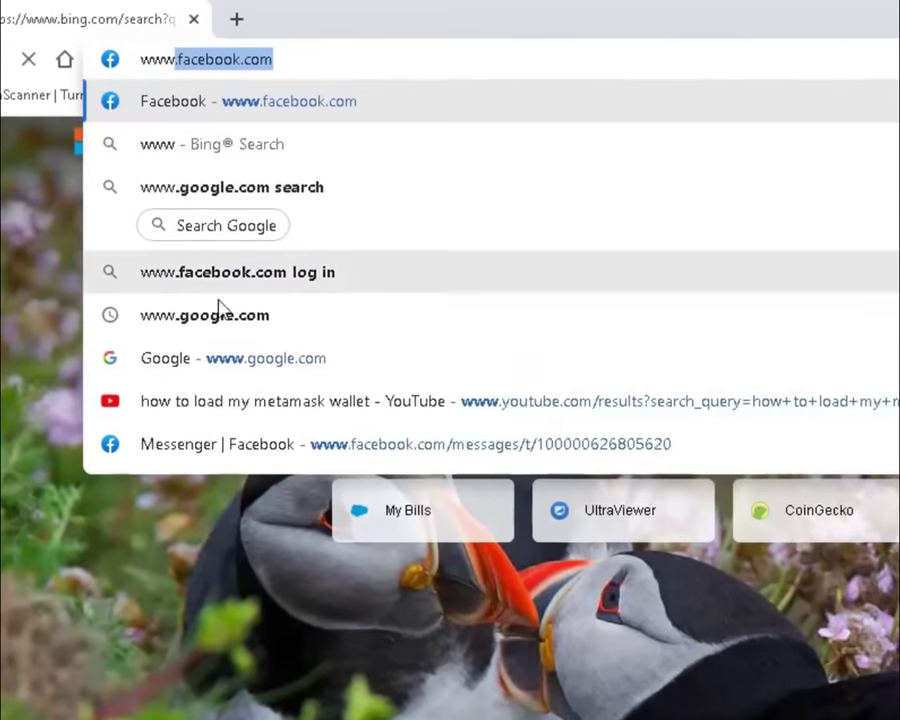
{"action": "left_click", "coordinate": [237, 340]}
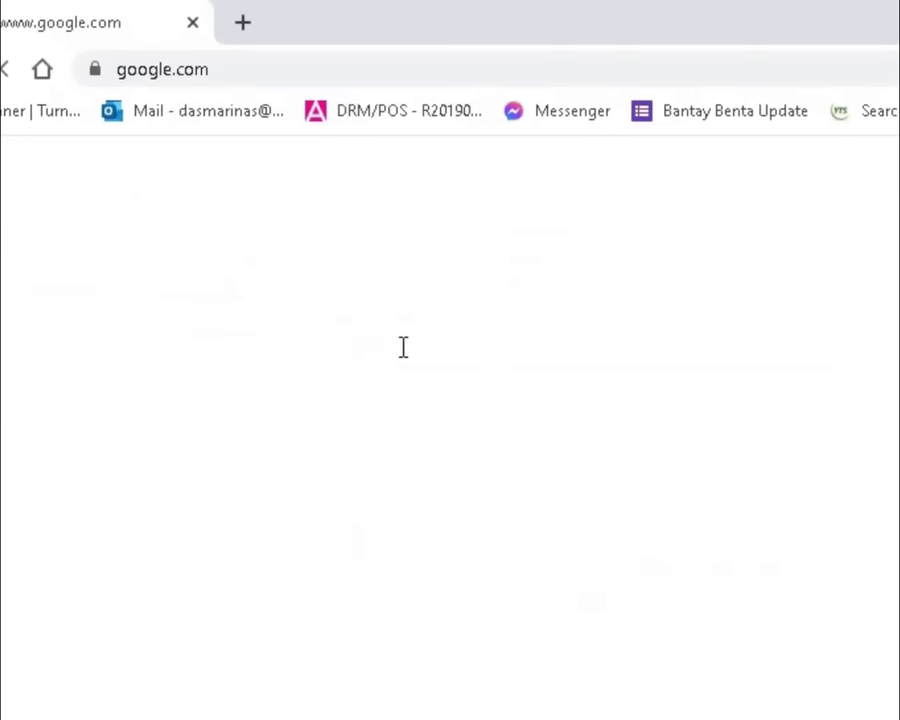
Search Google for "game booster" and look through the results
{"action": "type", "text": "gaem"}
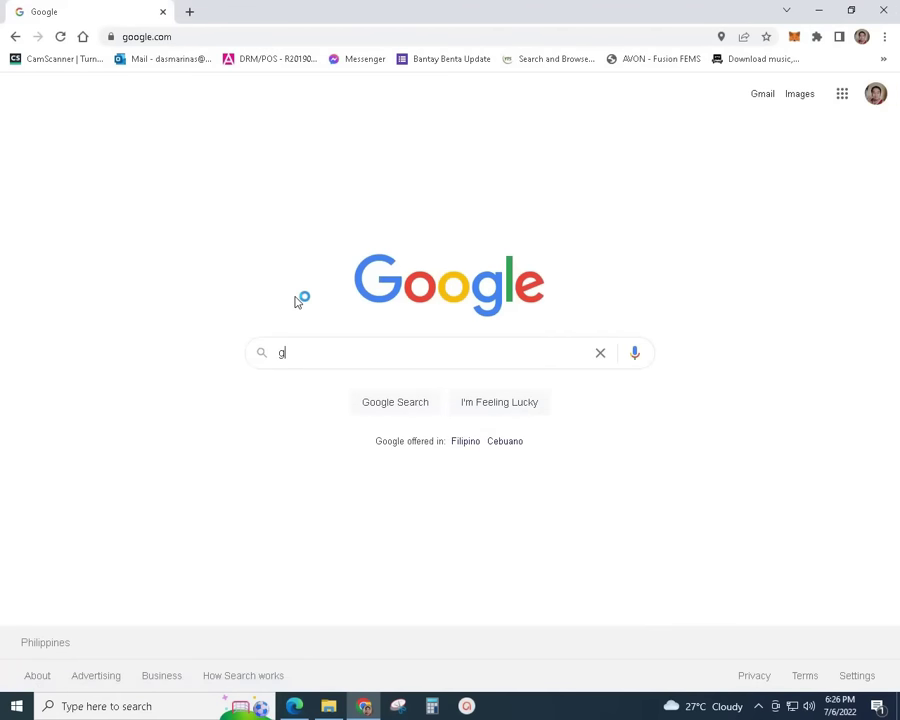
{"action": "key", "text": "BackSpace"}
{"action": "key", "text": "BackSpace"}
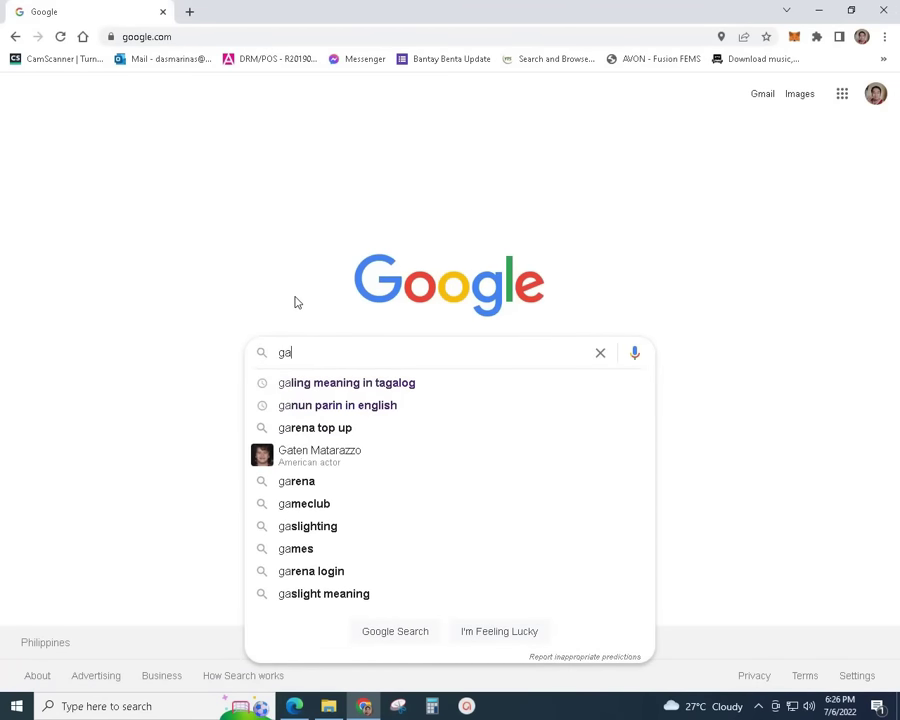
{"action": "type", "text": "me boo"}
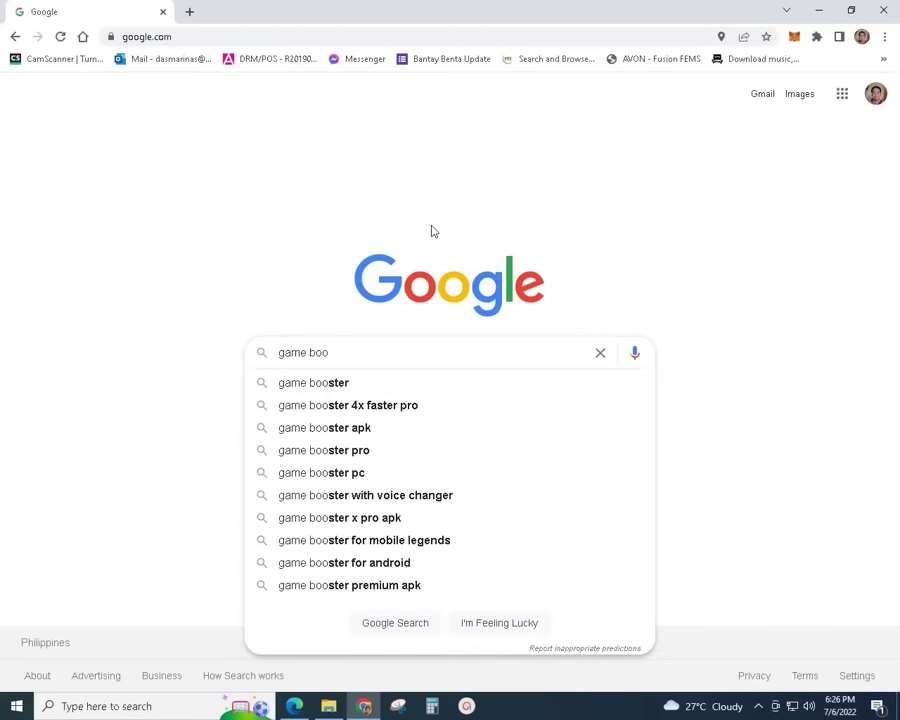
{"action": "left_click", "coordinate": [365, 381]}
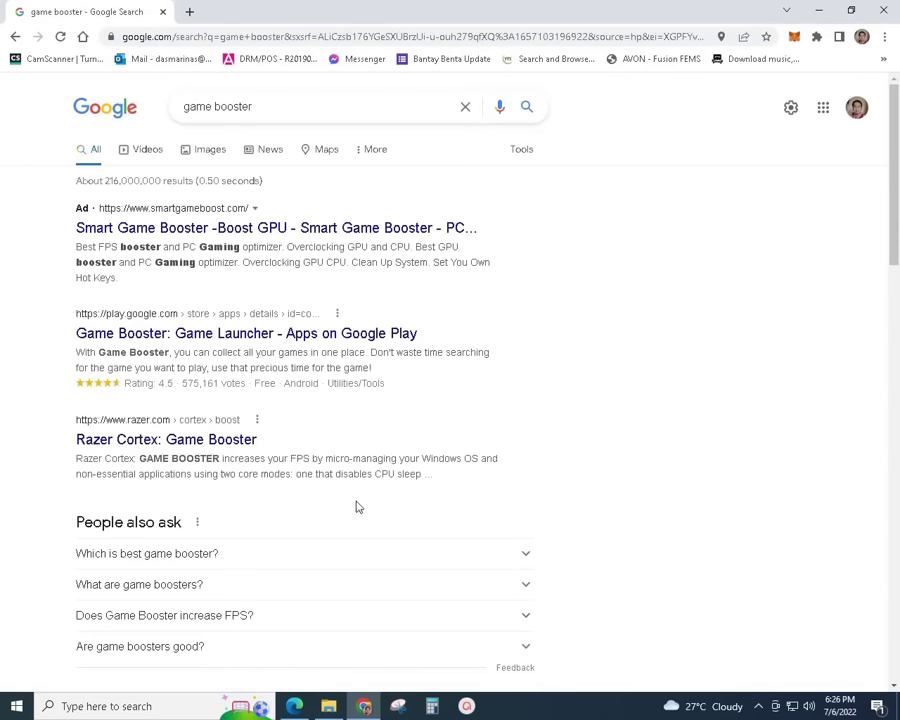
{"action": "scroll", "coordinate": [357, 504], "scroll_direction": "down", "scroll_amount": 2}
{"action": "scroll", "coordinate": [357, 504], "scroll_direction": "down", "scroll_amount": 2}
{"action": "scroll", "coordinate": [357, 502], "scroll_direction": "up", "scroll_amount": 4}
Refine the search to "game booster pc" and look through the results for PC game booster sites
{"action": "left_click", "coordinate": [213, 108]}
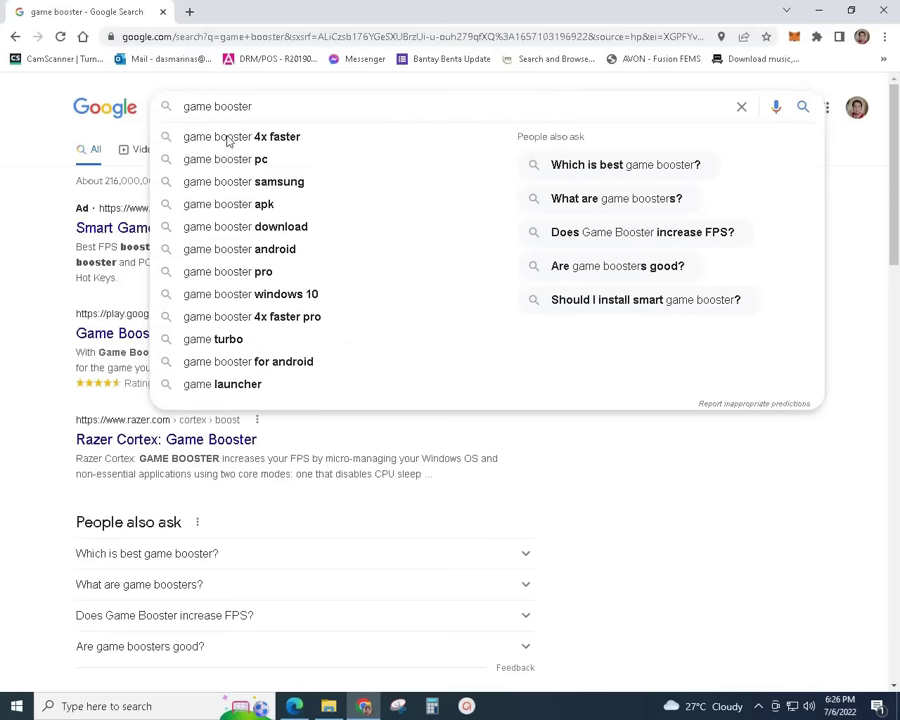
{"action": "left_click", "coordinate": [230, 159]}
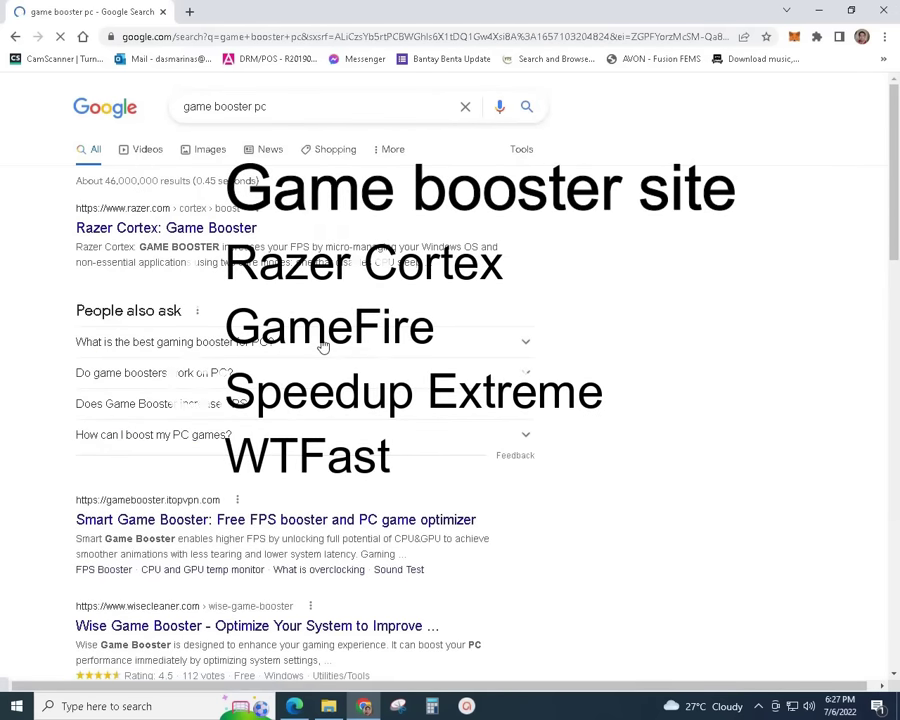
{"action": "scroll", "coordinate": [322, 341], "scroll_direction": "down", "scroll_amount": 2}
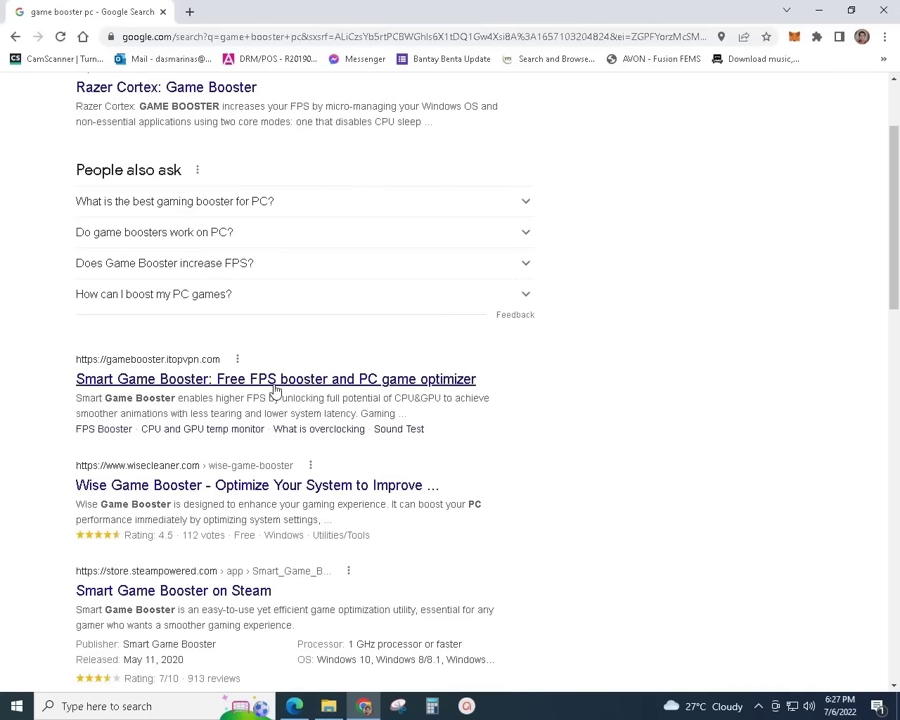
Look through the remaining "game booster pc" search results and close the browser
{"action": "scroll", "coordinate": [276, 388], "scroll_direction": "down", "scroll_amount": 1}
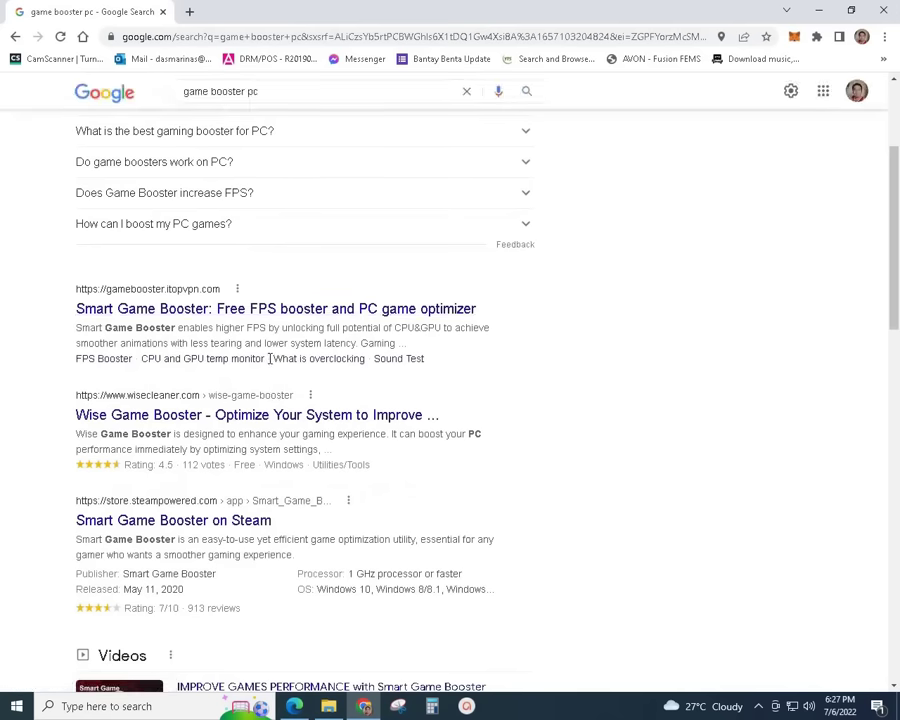
{"action": "scroll", "coordinate": [347, 392], "scroll_direction": "down", "scroll_amount": 5}
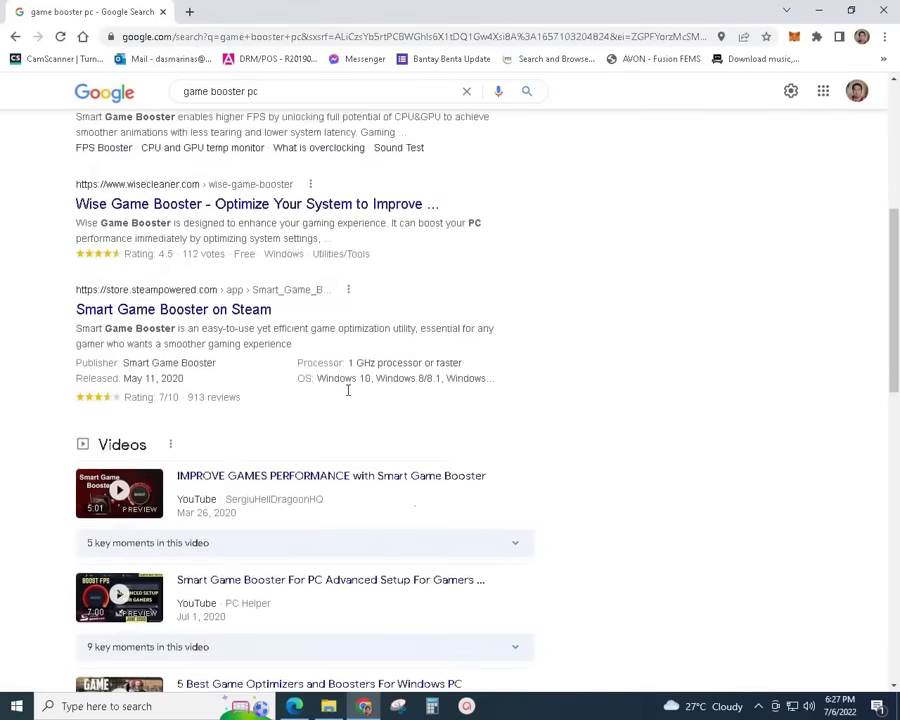
{"action": "scroll", "coordinate": [348, 390], "scroll_direction": "up", "scroll_amount": 8}
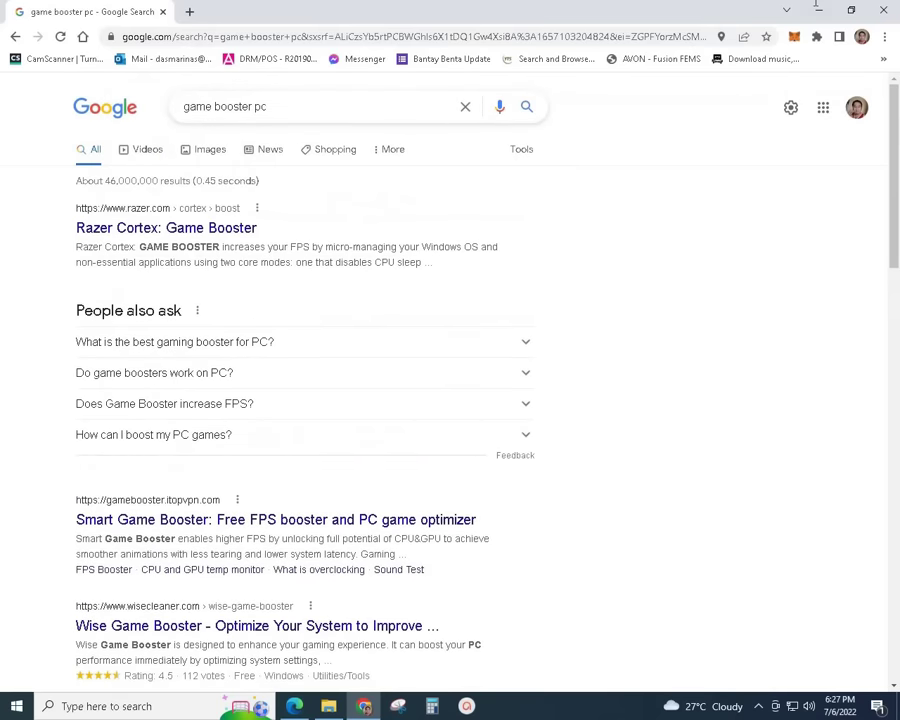
{"action": "left_click", "coordinate": [882, 13]}
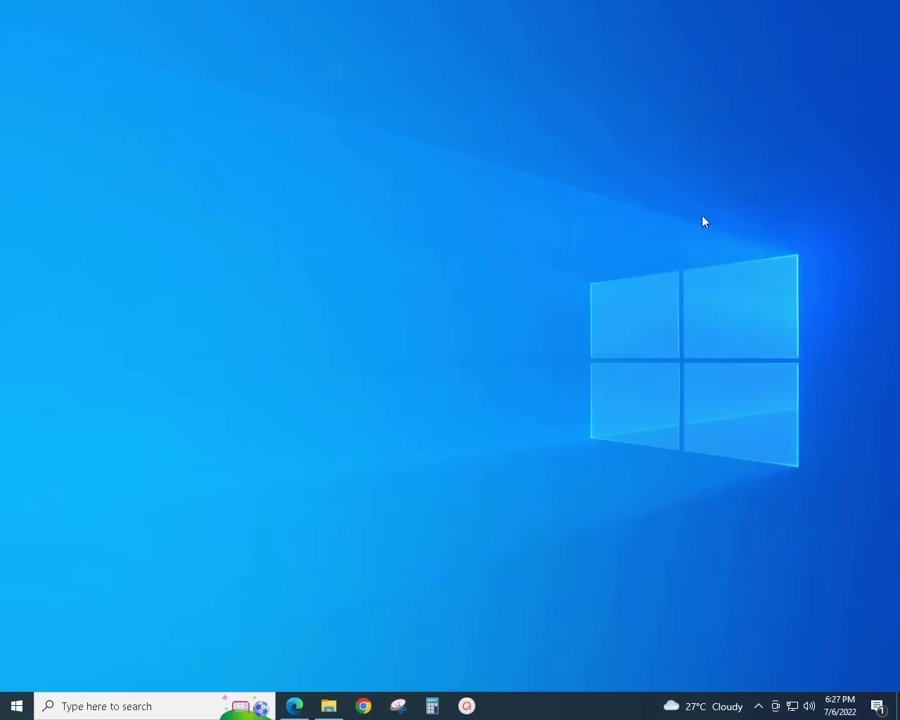
{"action": "right_click", "coordinate": [281, 201]}
{"action": "left_click", "coordinate": [312, 235]}
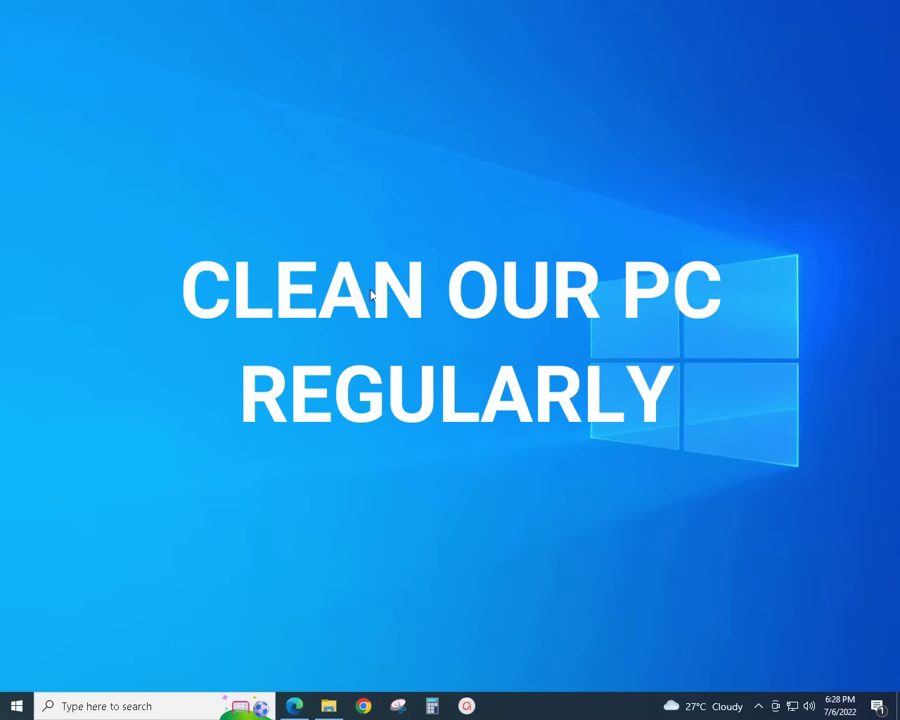
Find and open the Defragment and Optimize Drives tool from Windows search
{"action": "left_click", "coordinate": [135, 705]}
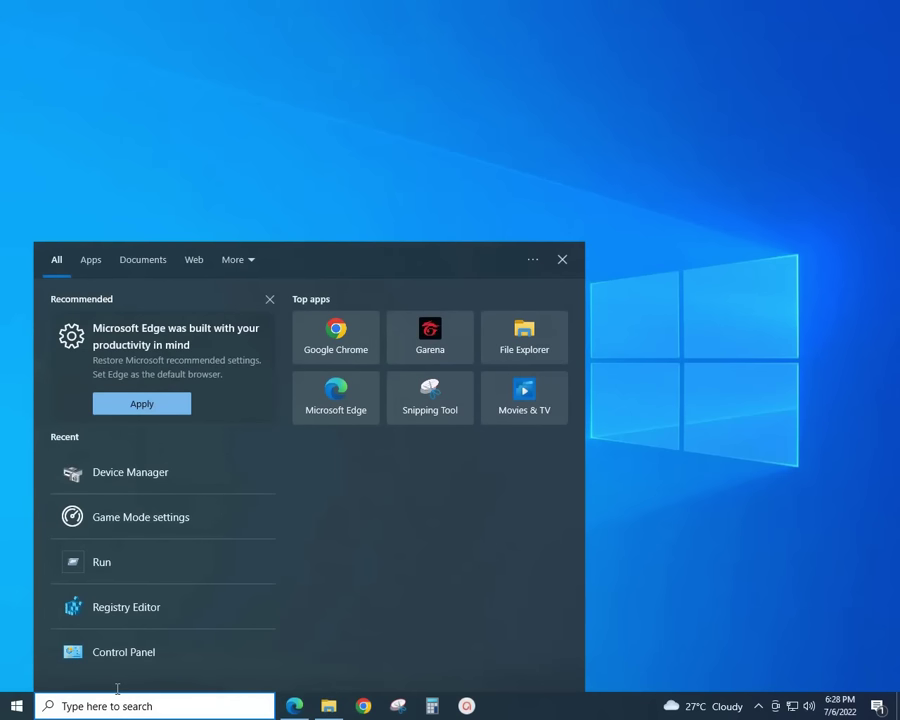
{"action": "type", "text": "defr"}
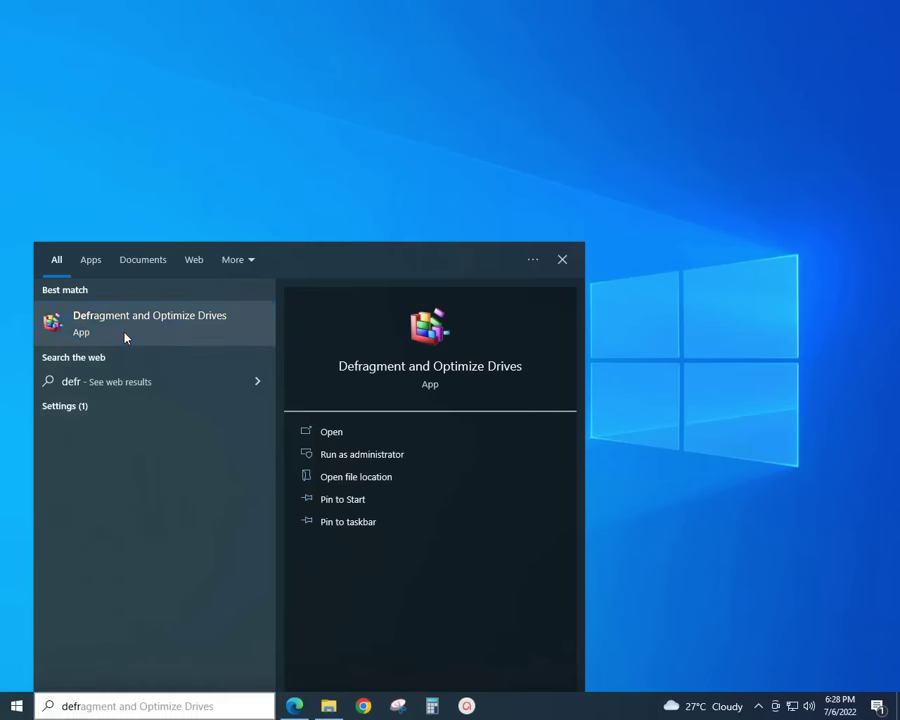
{"action": "key", "text": "Return"}
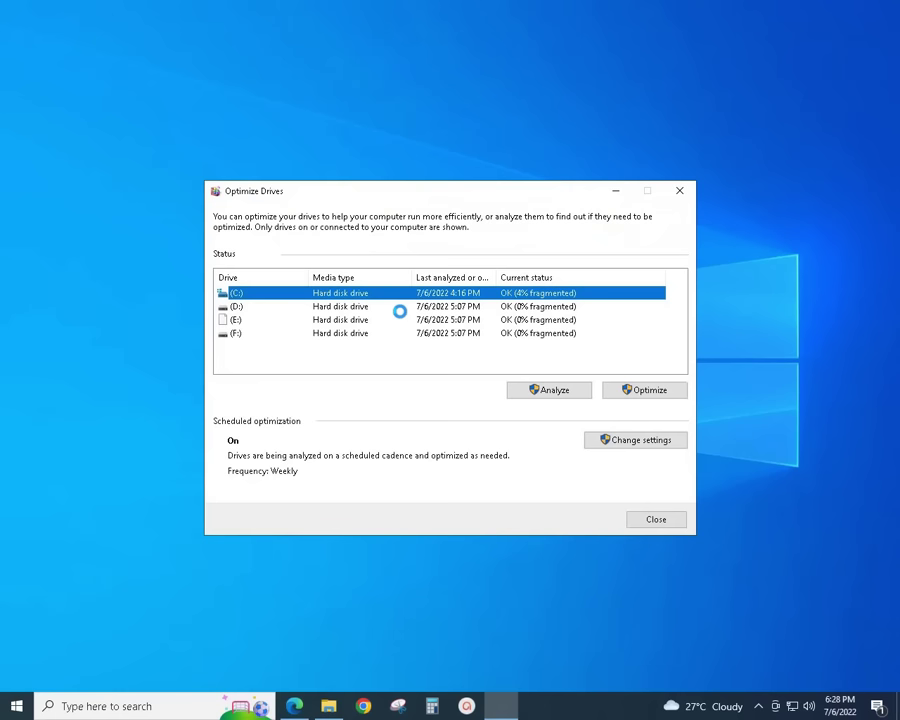
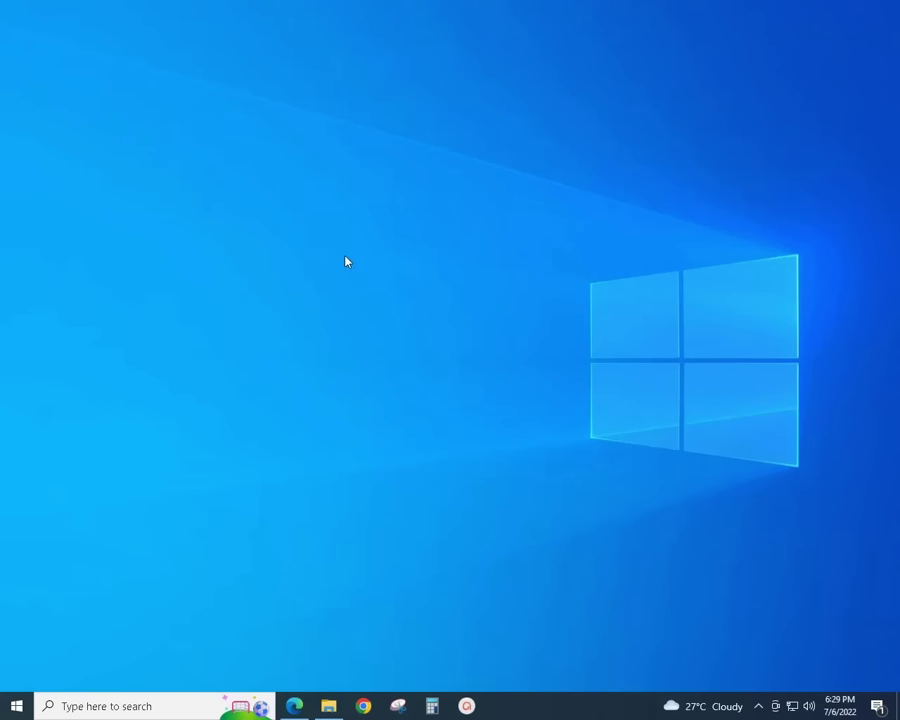
{"action": "right_click", "coordinate": [318, 238]}
{"action": "left_click", "coordinate": [354, 285]}
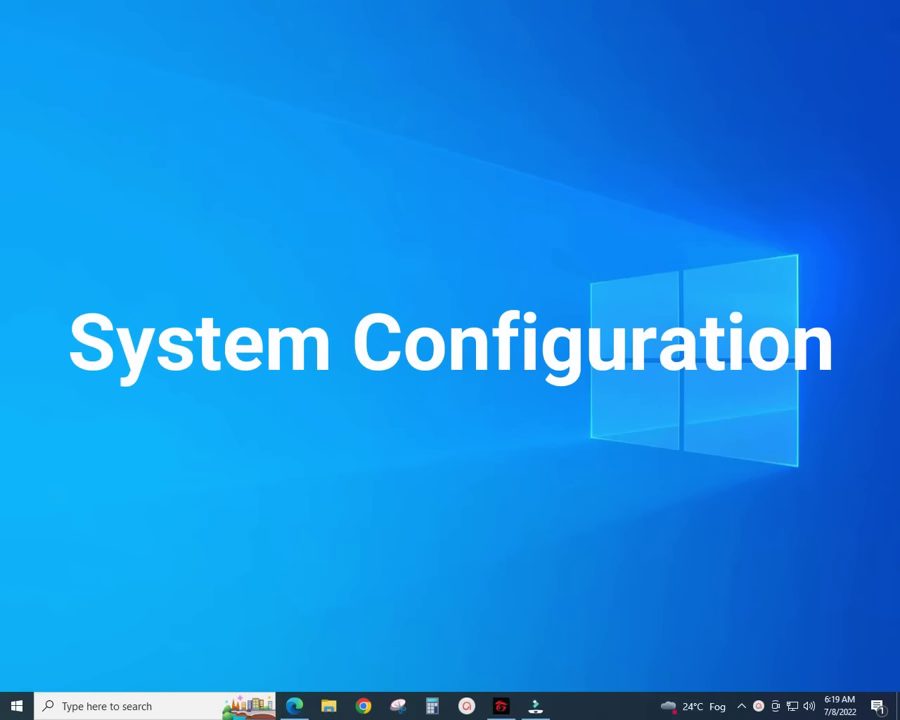
{"action": "left_click", "coordinate": [122, 706]}
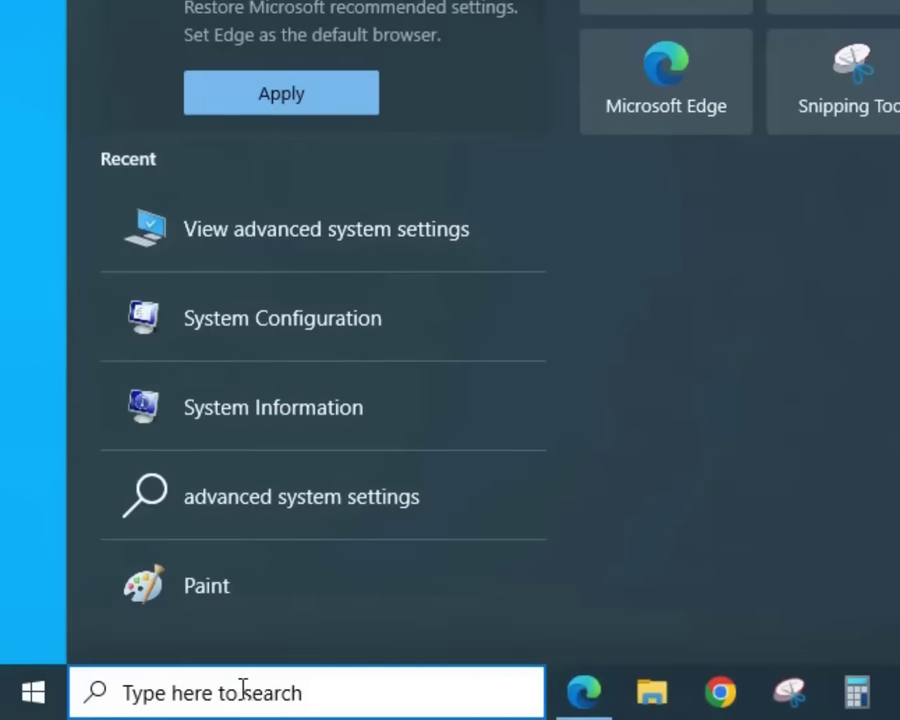
{"action": "type", "text": "sys"}
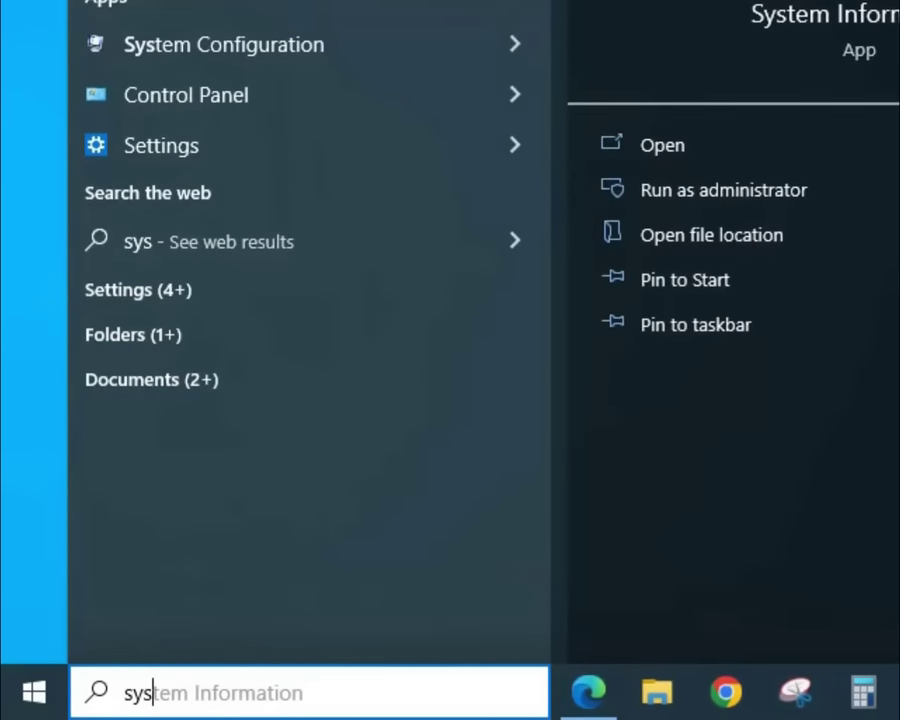
{"action": "key", "text": "Return"}
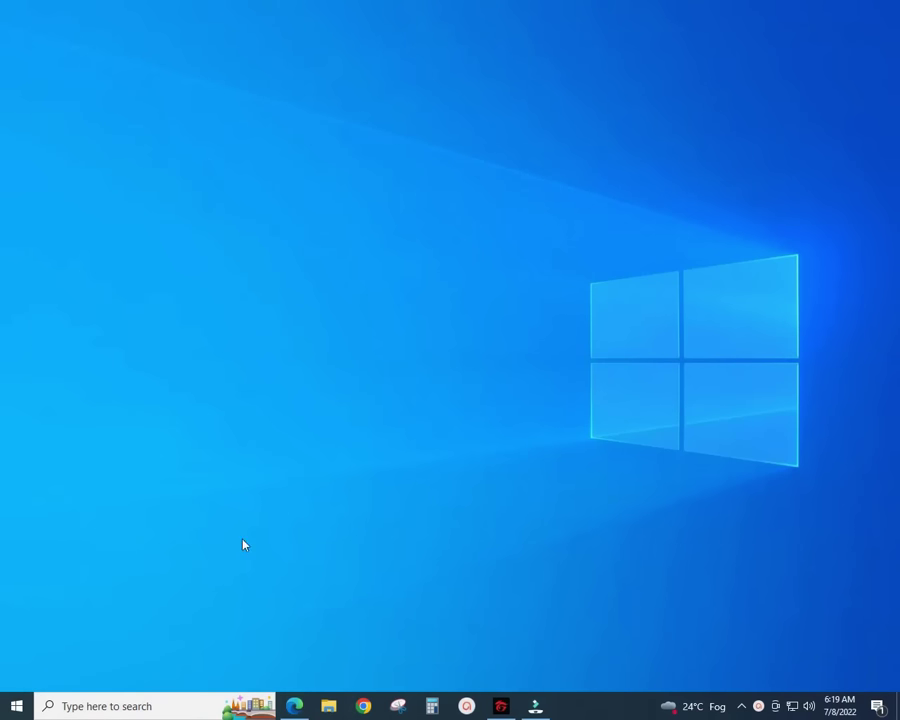
Open System Configuration, set the number of processors to 4 in the advanced boot options, and apply the change
{"action": "left_click", "coordinate": [187, 700]}
{"action": "type", "text": "sys"}
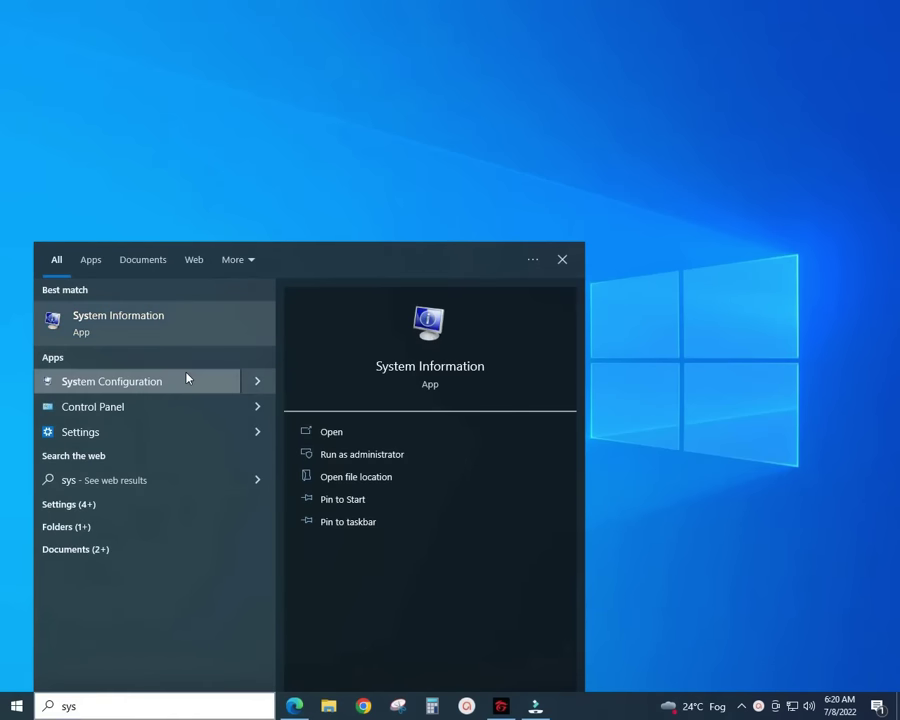
{"action": "left_click", "coordinate": [187, 376]}
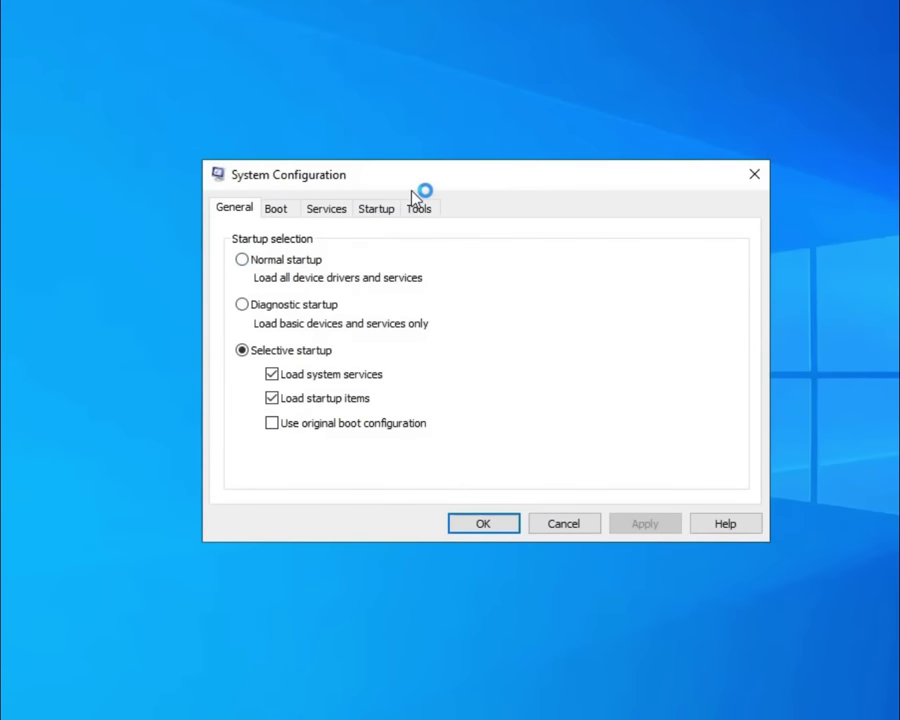
{"action": "left_click", "coordinate": [274, 212]}
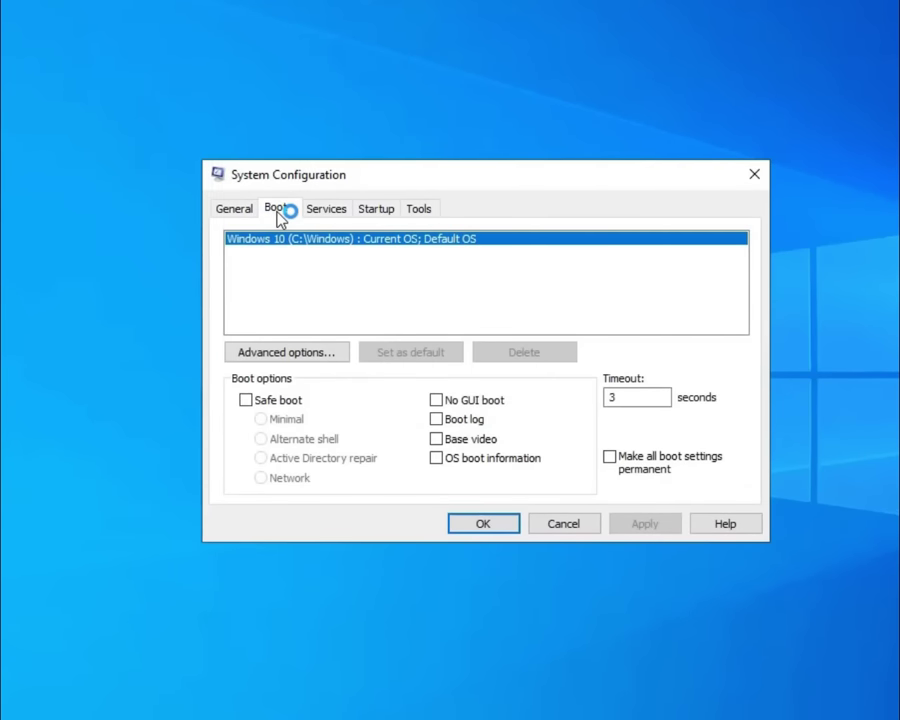
{"action": "left_click", "coordinate": [291, 358]}
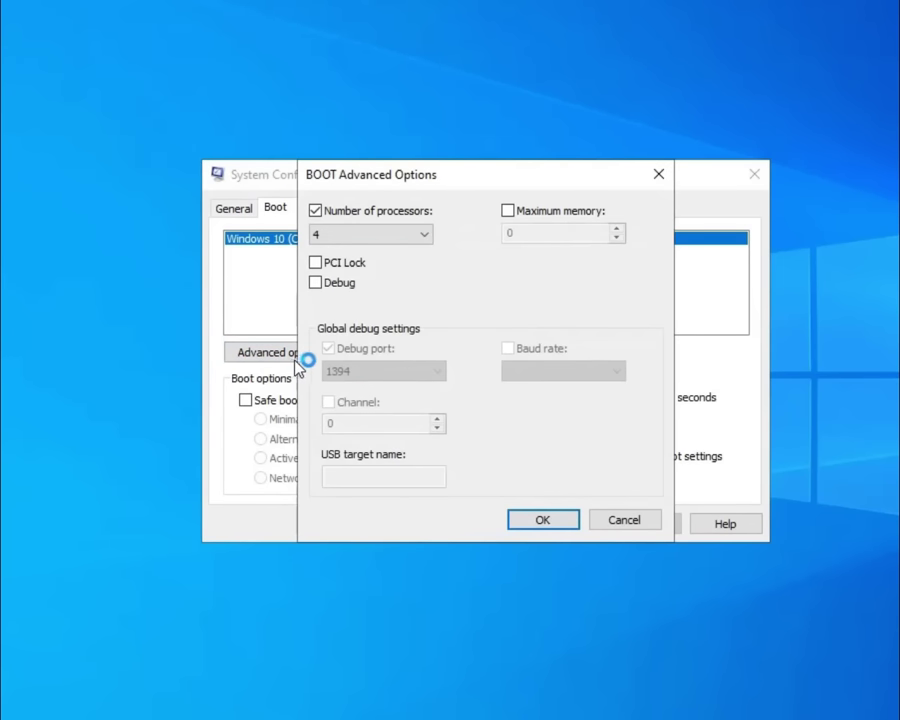
{"action": "left_click", "coordinate": [426, 242]}
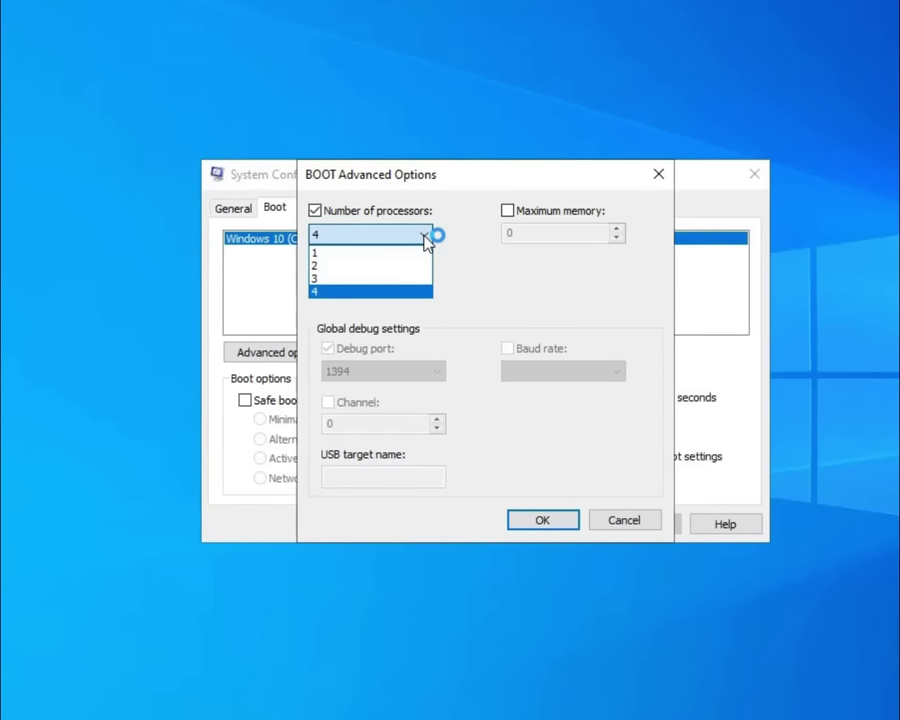
{"action": "left_click", "coordinate": [415, 292]}
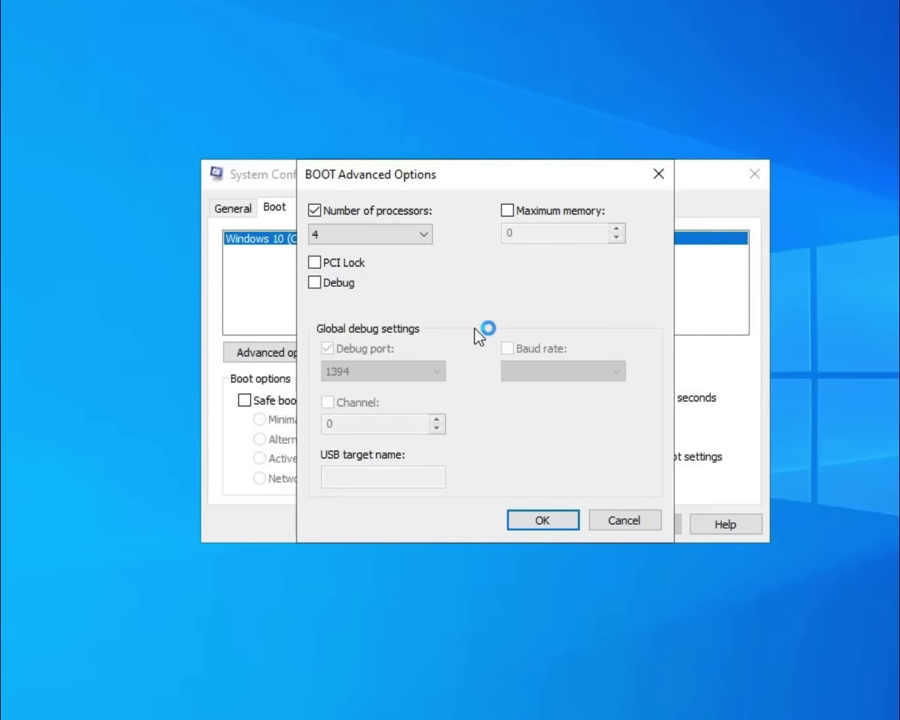
{"action": "left_click", "coordinate": [538, 520]}
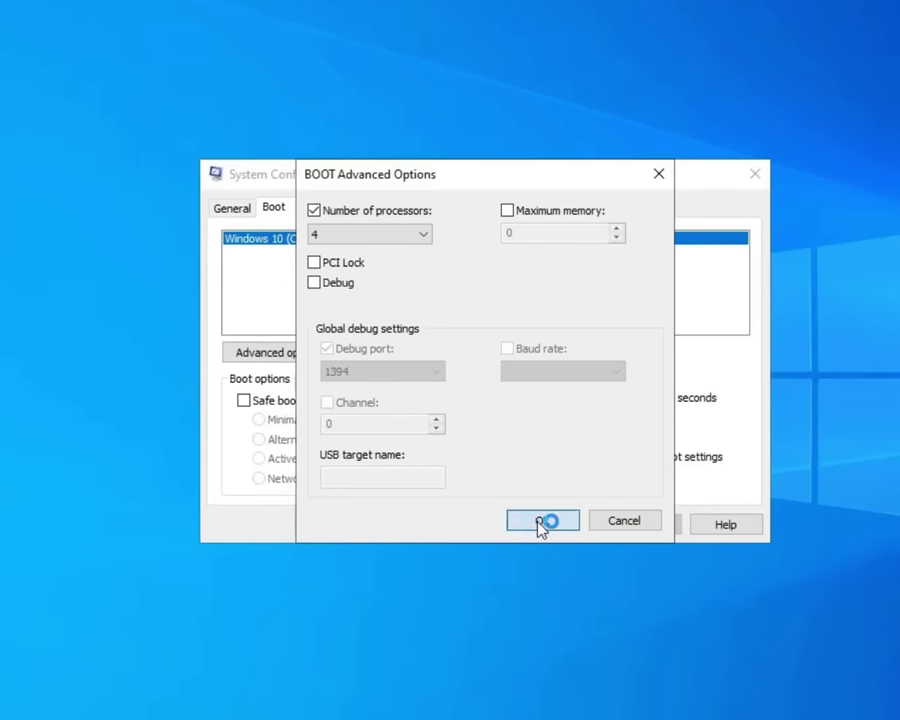
{"action": "left_click", "coordinate": [635, 519]}
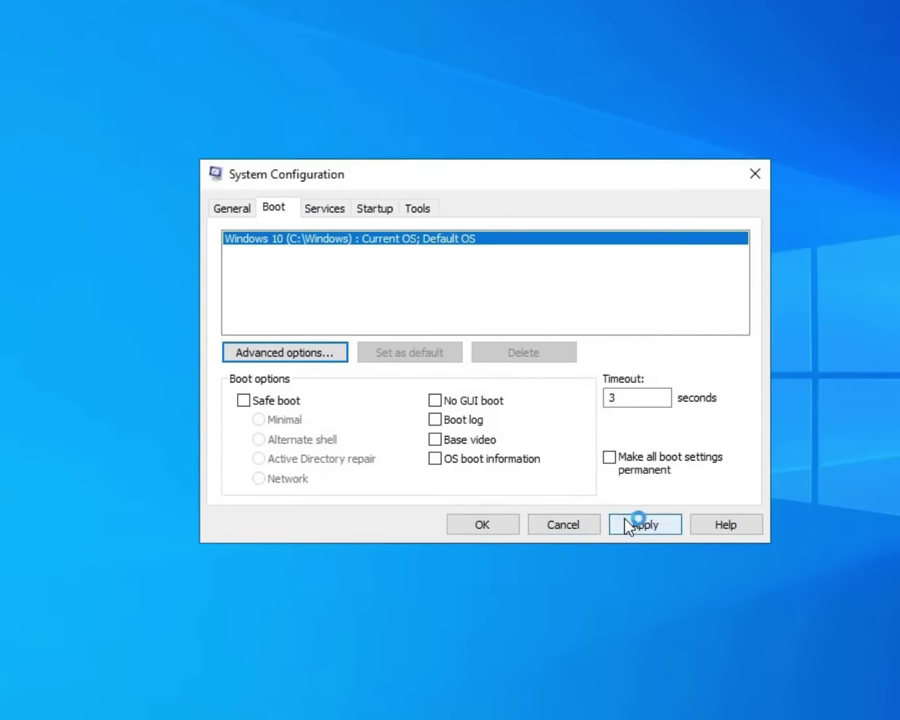
Hide all Microsoft services in System Configuration and examine the remaining third-party services
{"action": "left_click", "coordinate": [325, 210]}
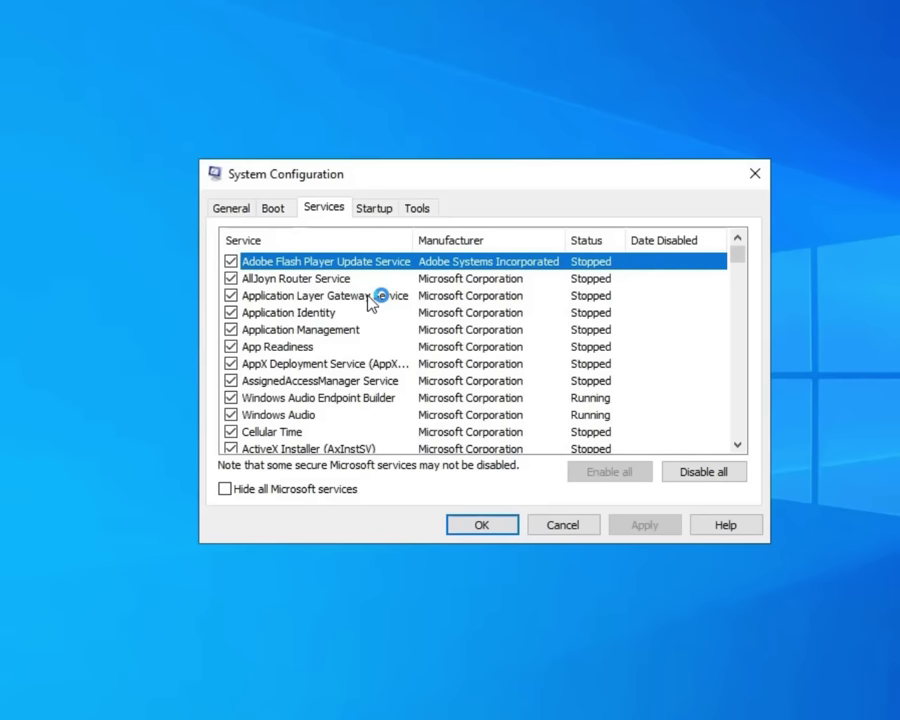
{"action": "left_click", "coordinate": [225, 489]}
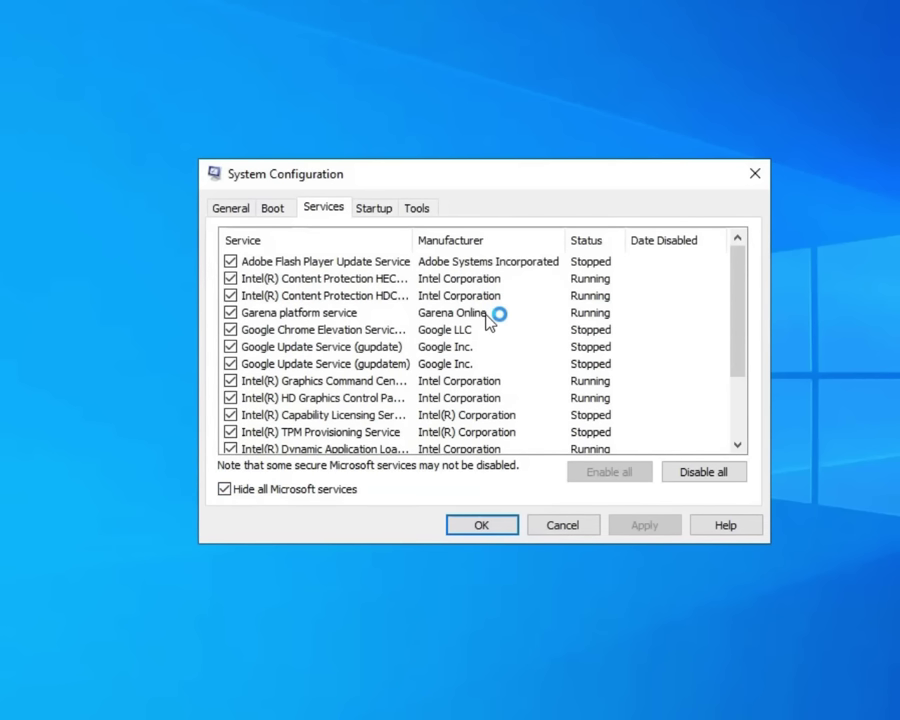
{"action": "scroll", "coordinate": [487, 320], "scroll_direction": "down", "scroll_amount": 2}
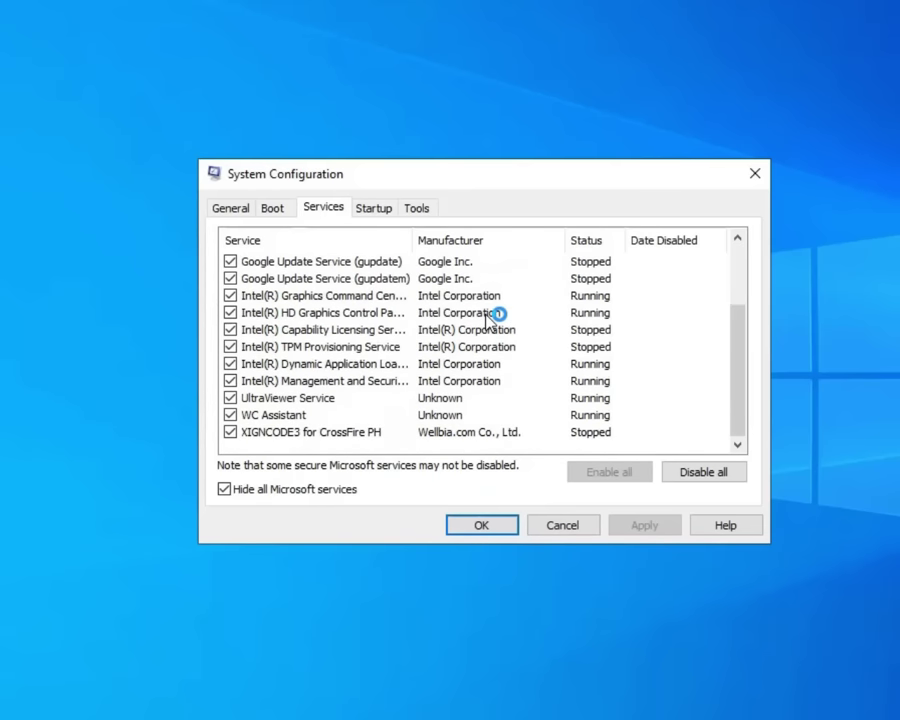
{"action": "scroll", "coordinate": [487, 318], "scroll_direction": "up", "scroll_amount": 2}
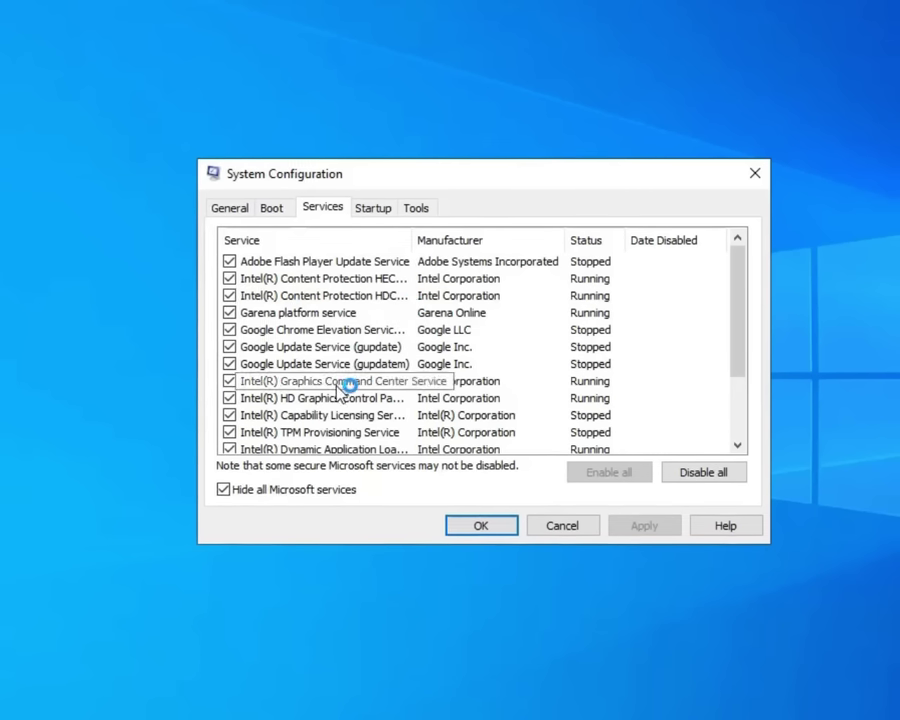
{"action": "scroll", "coordinate": [383, 370], "scroll_direction": "down", "scroll_amount": 2}
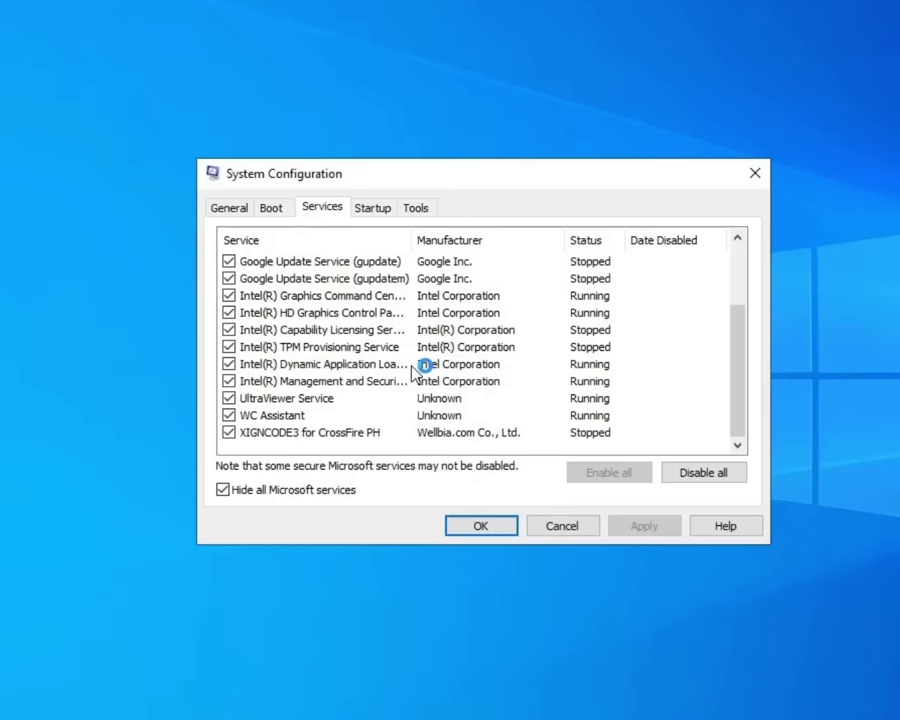
{"action": "scroll", "coordinate": [418, 371], "scroll_direction": "up", "scroll_amount": 2}
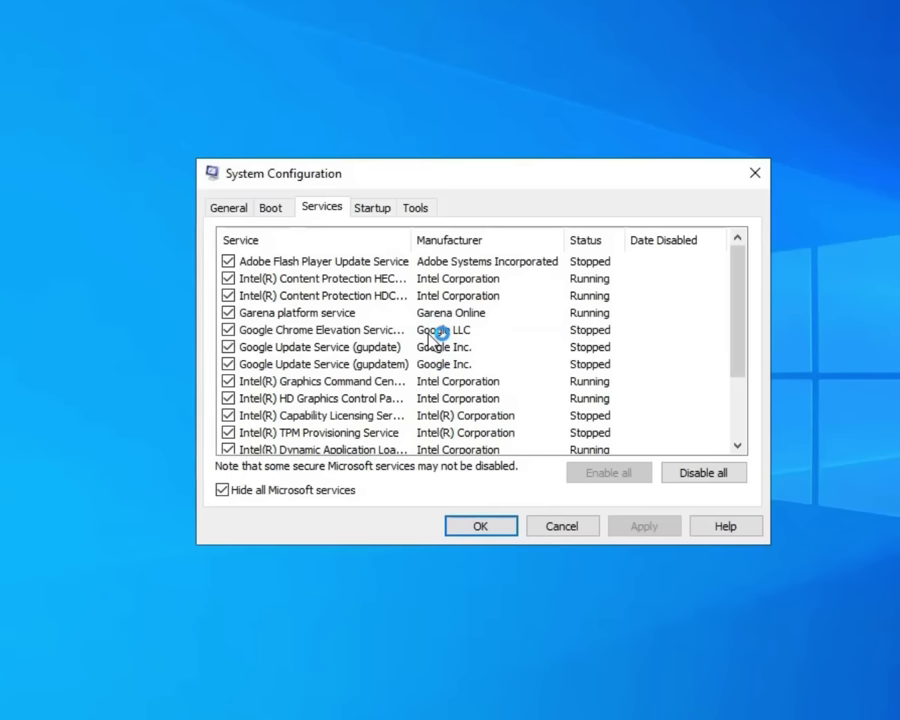
Open Task Manager's startup items from System Configuration and examine the status, startup impact and available options of the startup programs
{"action": "left_click", "coordinate": [370, 209]}
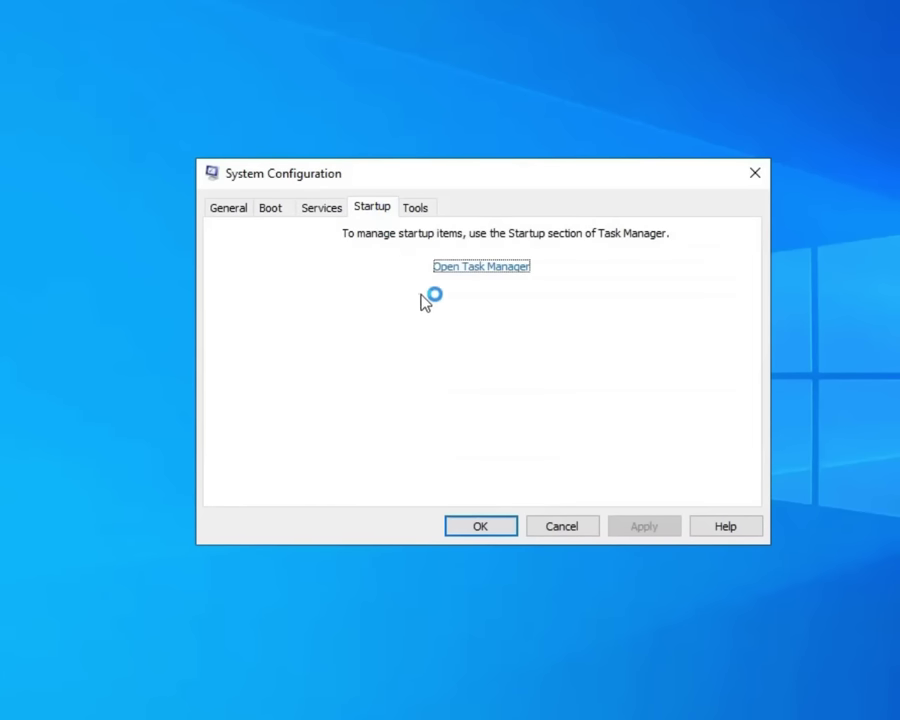
{"action": "left_click", "coordinate": [458, 267]}
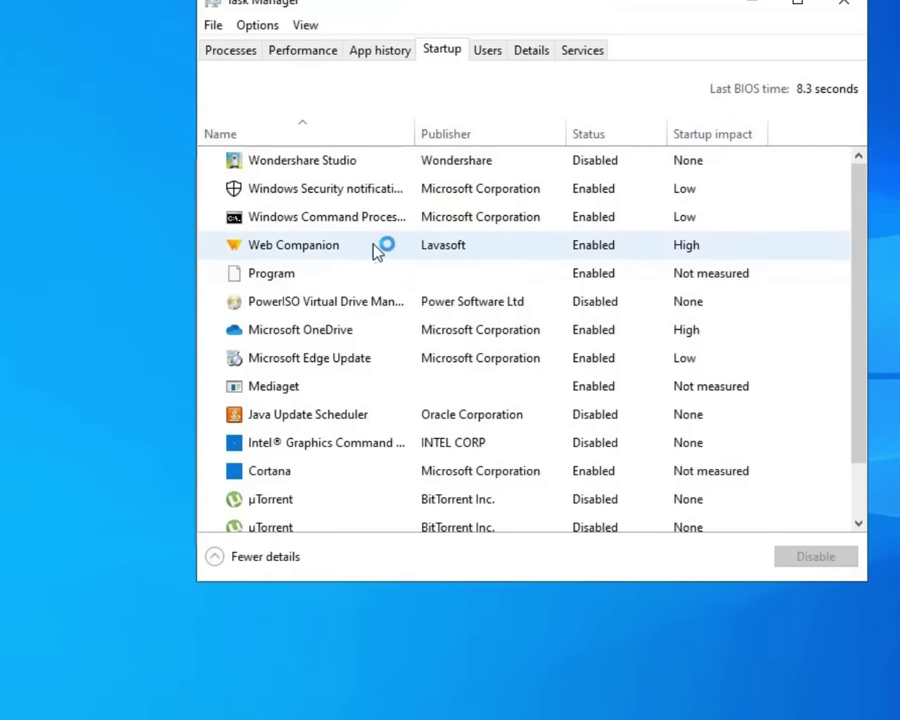
{"action": "right_click", "coordinate": [483, 247]}
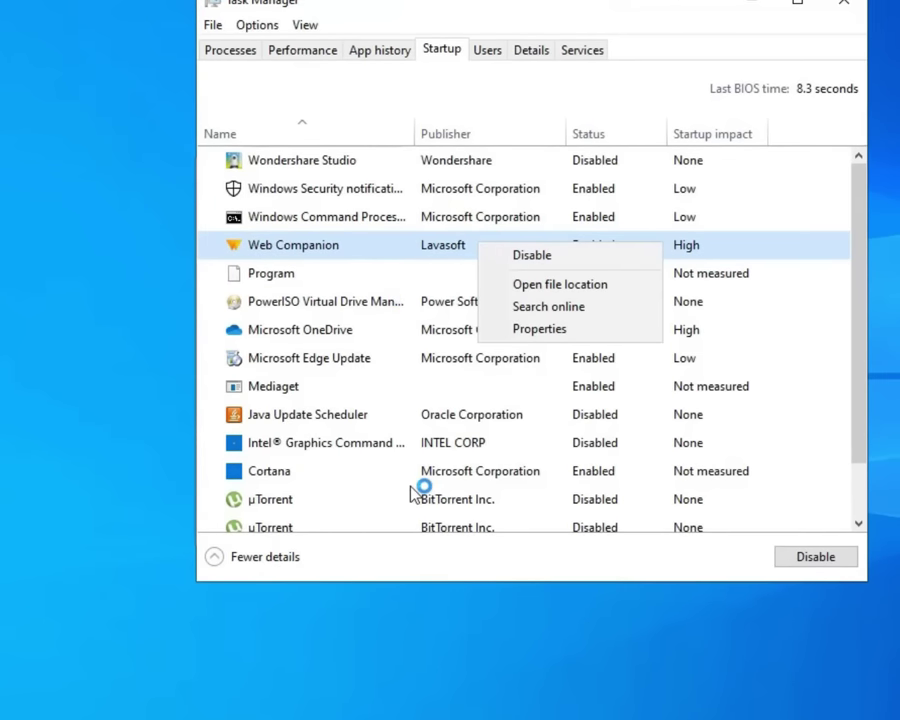
{"action": "left_click", "coordinate": [868, 232]}
{"action": "left_click_drag", "start_coordinate": [868, 232], "coordinate": [860, 342]}
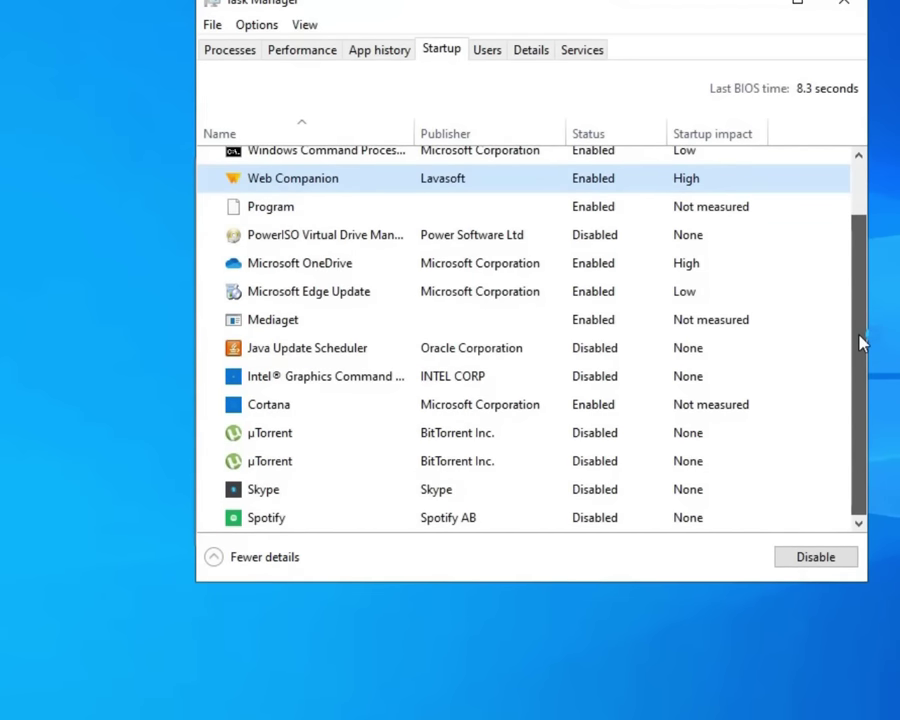
{"action": "left_click_drag", "start_coordinate": [864, 337], "coordinate": [818, 122]}
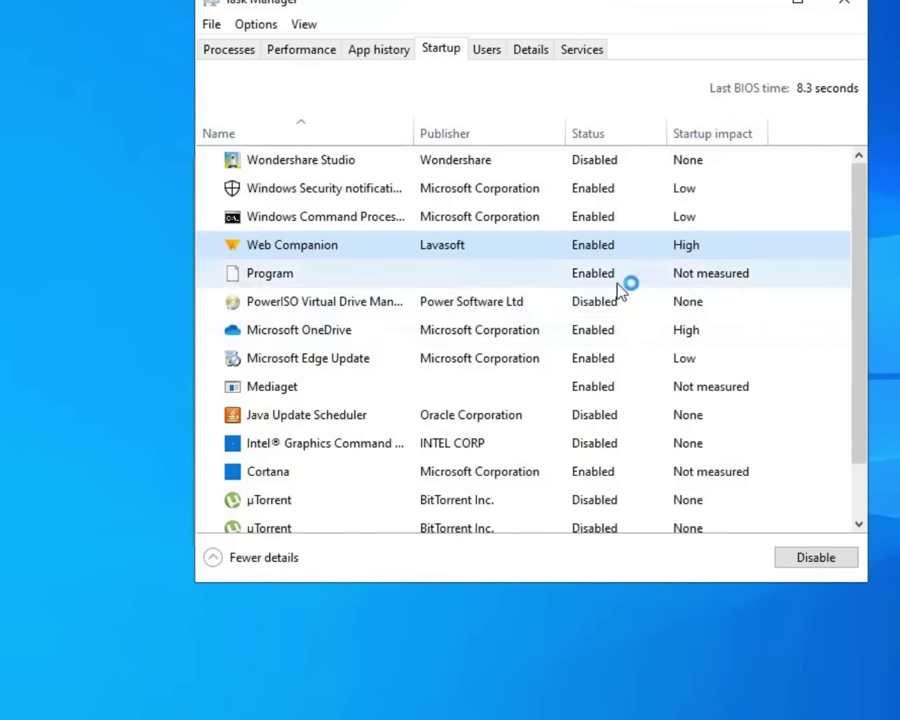
Close Task Manager, confirm the System Configuration settings and exit without restarting
{"action": "left_click", "coordinate": [845, 10]}
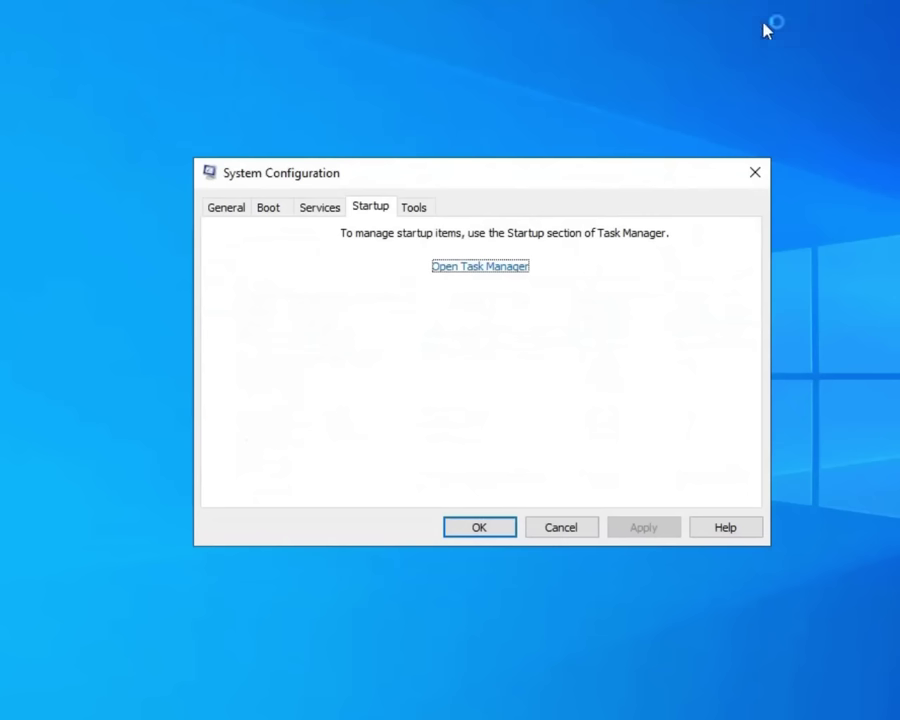
{"action": "left_click", "coordinate": [461, 533]}
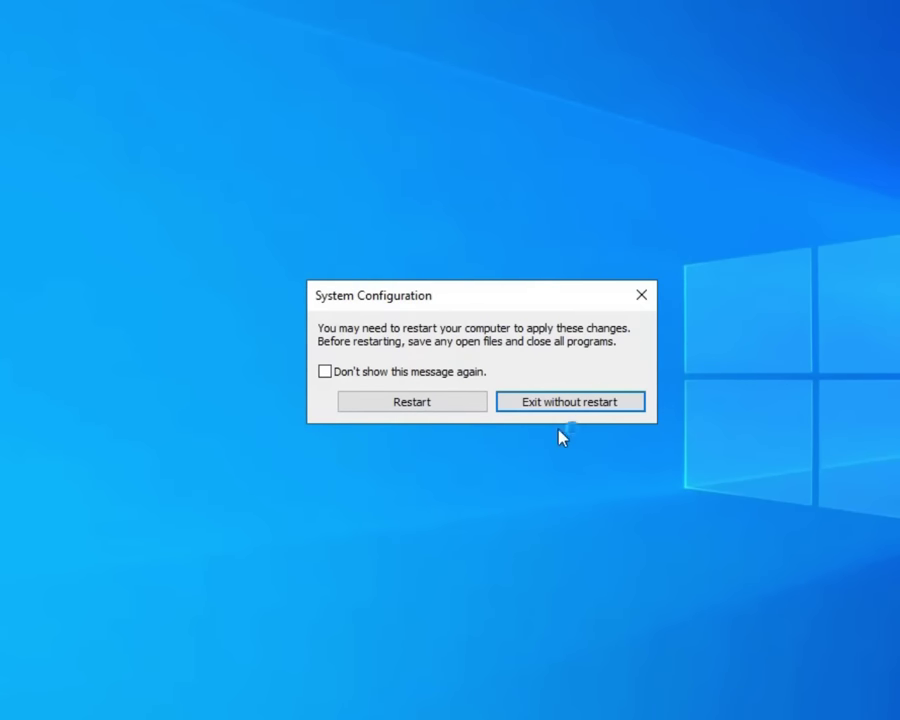
{"action": "left_click", "coordinate": [563, 408]}
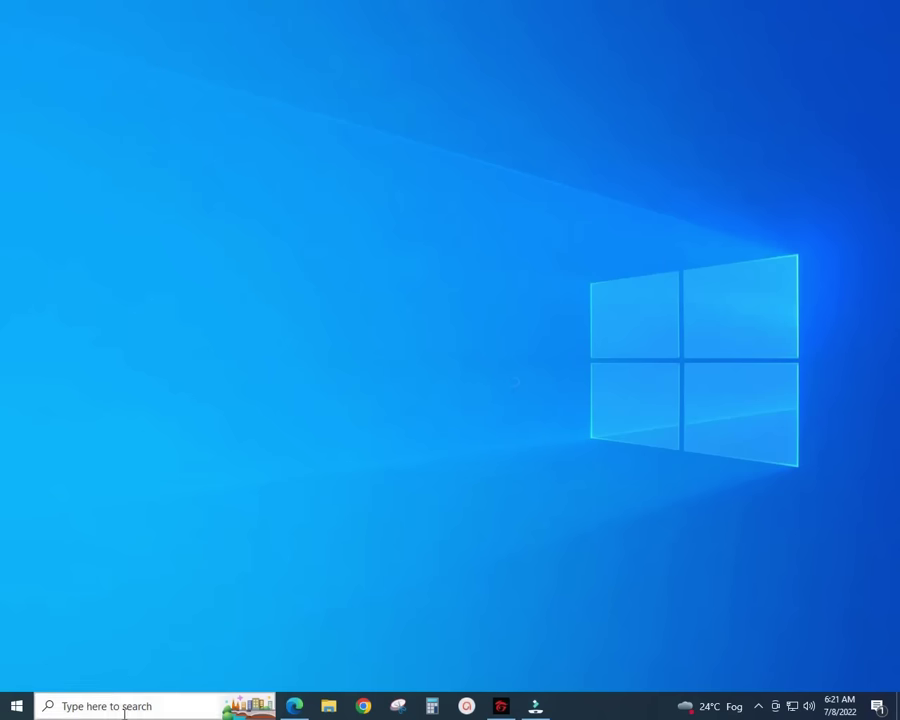
Search Windows for the advanced system settings and open System Properties
{"action": "left_click", "coordinate": [123, 707]}
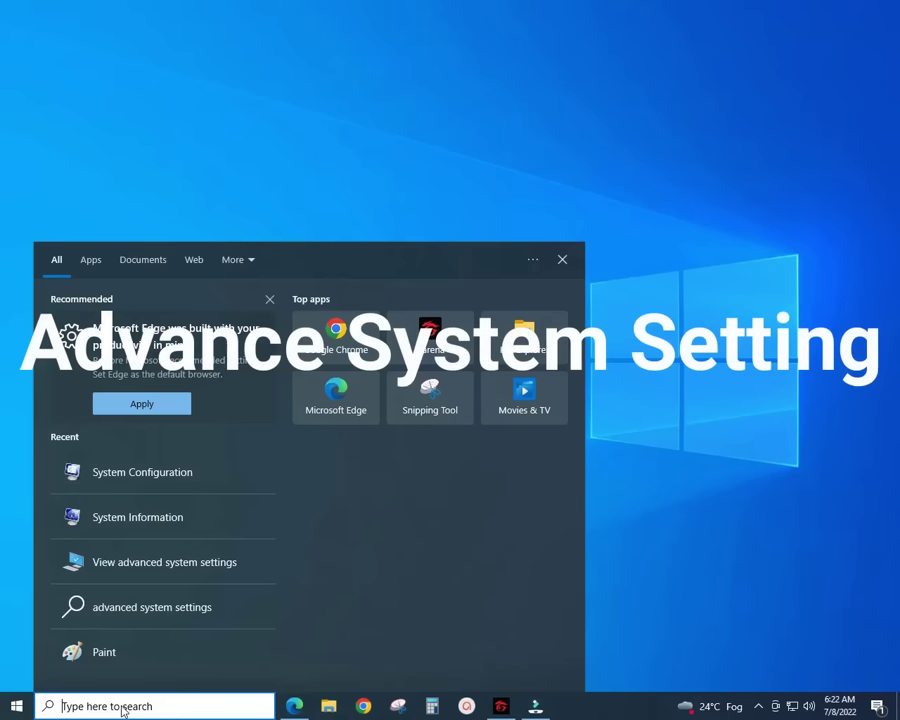
{"action": "type", "text": "sy"}
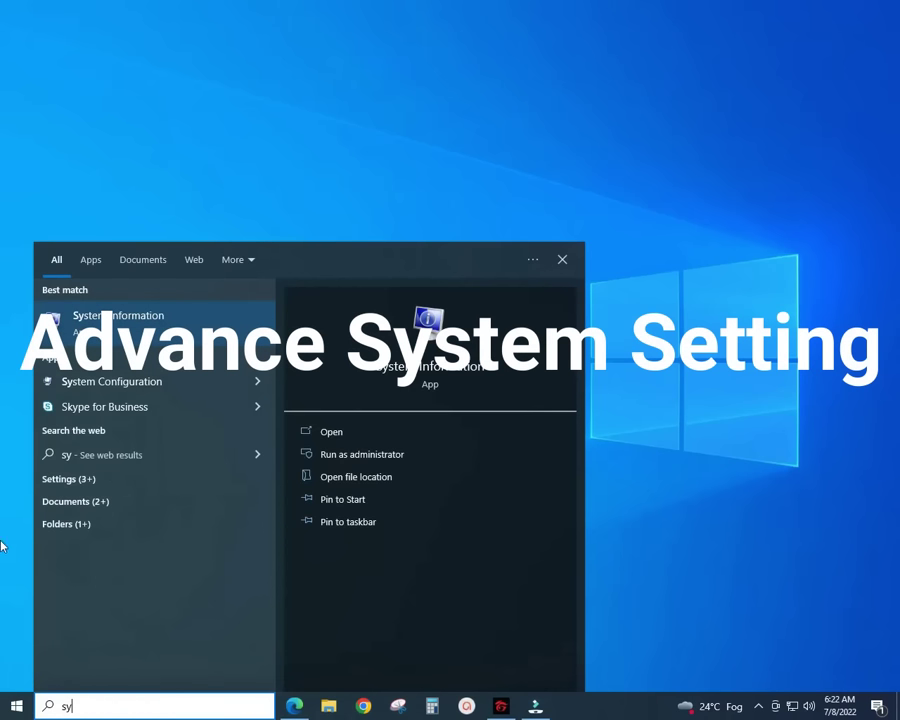
{"action": "key", "text": "BackSpace"}
{"action": "key", "text": "BackSpace"}
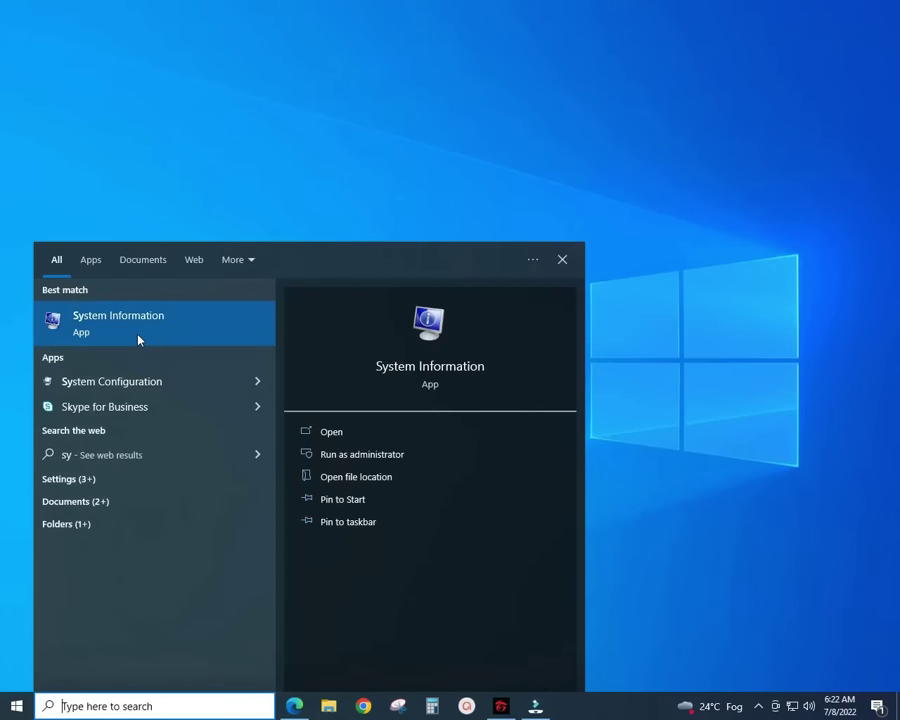
{"action": "type", "text": "adva"}
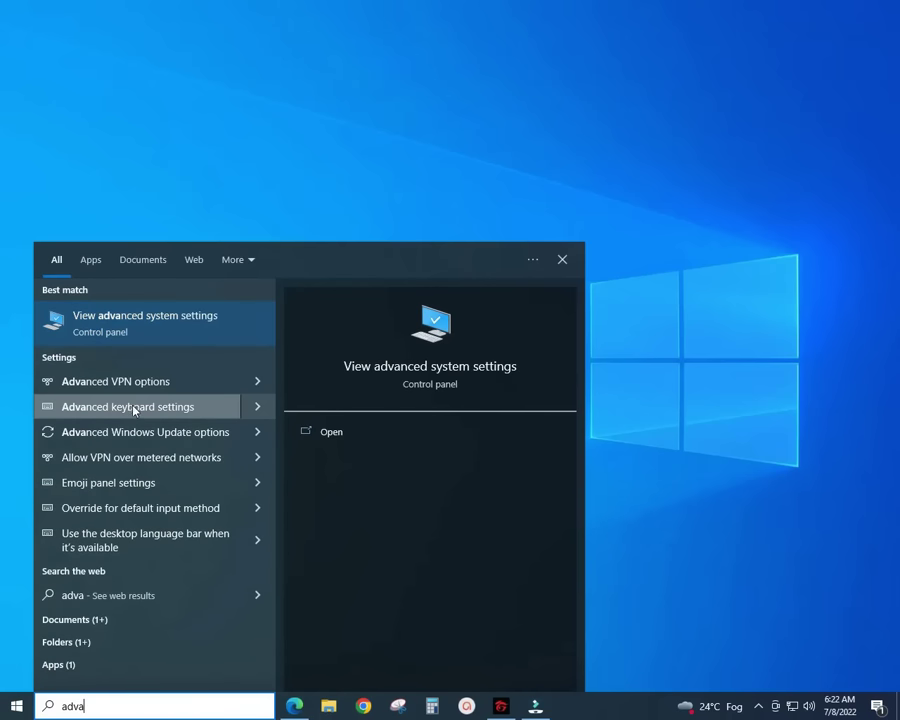
{"action": "left_click", "coordinate": [143, 324]}
{"action": "left_click_drag", "start_coordinate": [296, 121], "coordinate": [421, 148]}
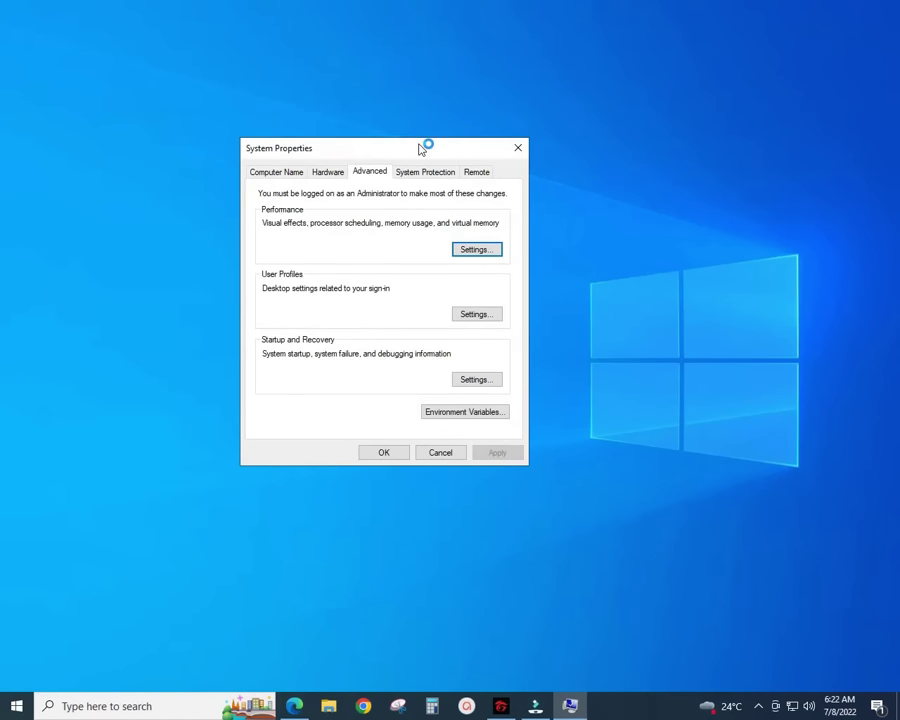
In the Performance Options, disable all visual effects except Smooth edges of screen fonts as a custom selection and apply it
{"action": "left_click", "coordinate": [480, 253]}
{"action": "left_click_drag", "start_coordinate": [406, 203], "coordinate": [484, 144]}
{"action": "left_click", "coordinate": [373, 221]}
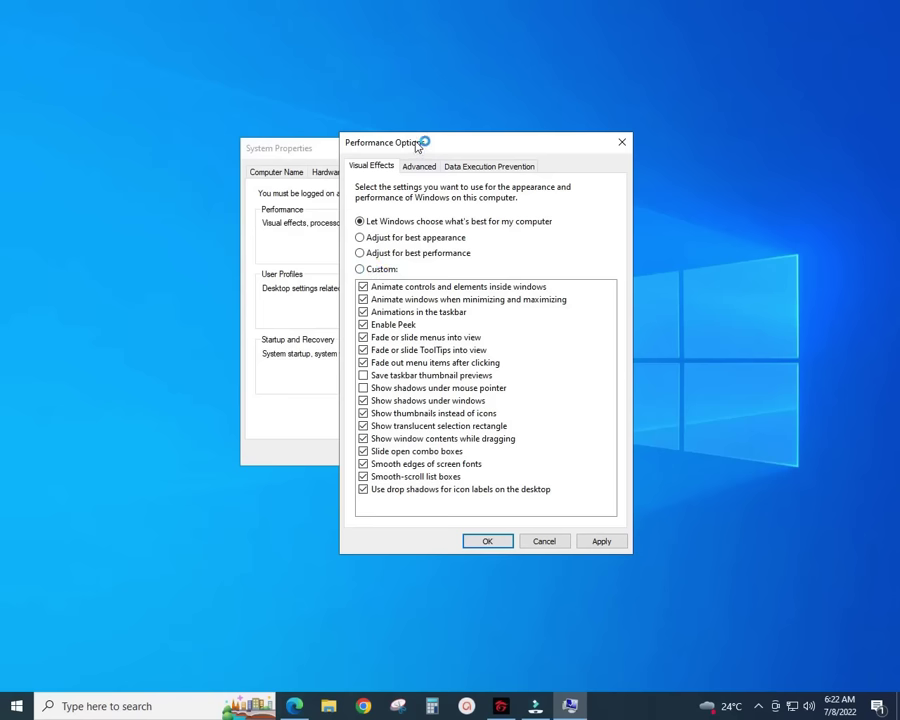
{"action": "left_click_drag", "start_coordinate": [420, 142], "coordinate": [415, 125]}
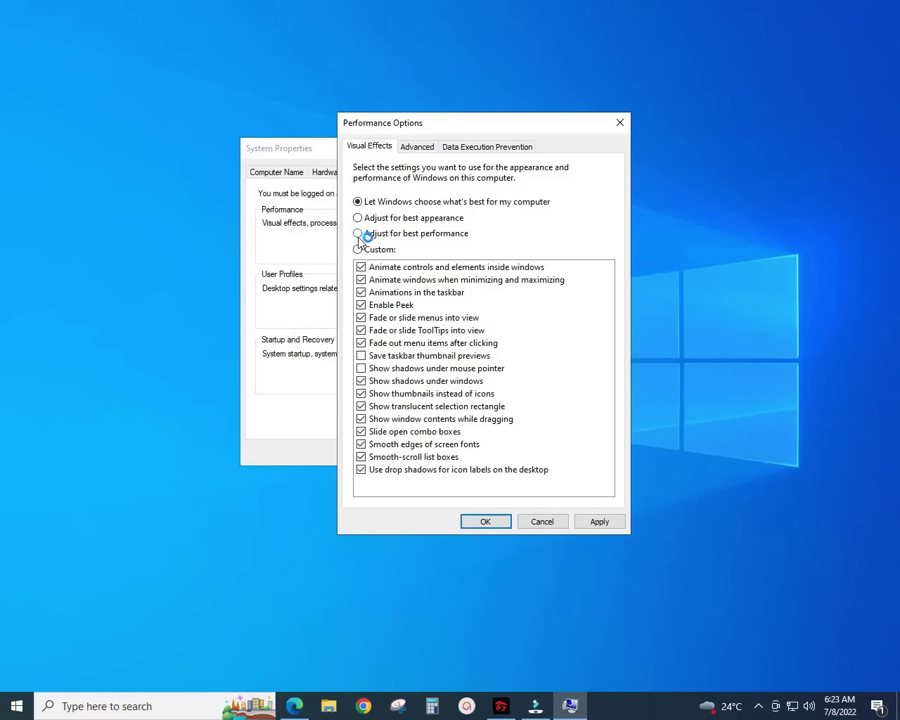
{"action": "left_click", "coordinate": [362, 249]}
{"action": "left_click", "coordinate": [358, 233]}
{"action": "left_click", "coordinate": [359, 248]}
{"action": "left_click", "coordinate": [362, 446]}
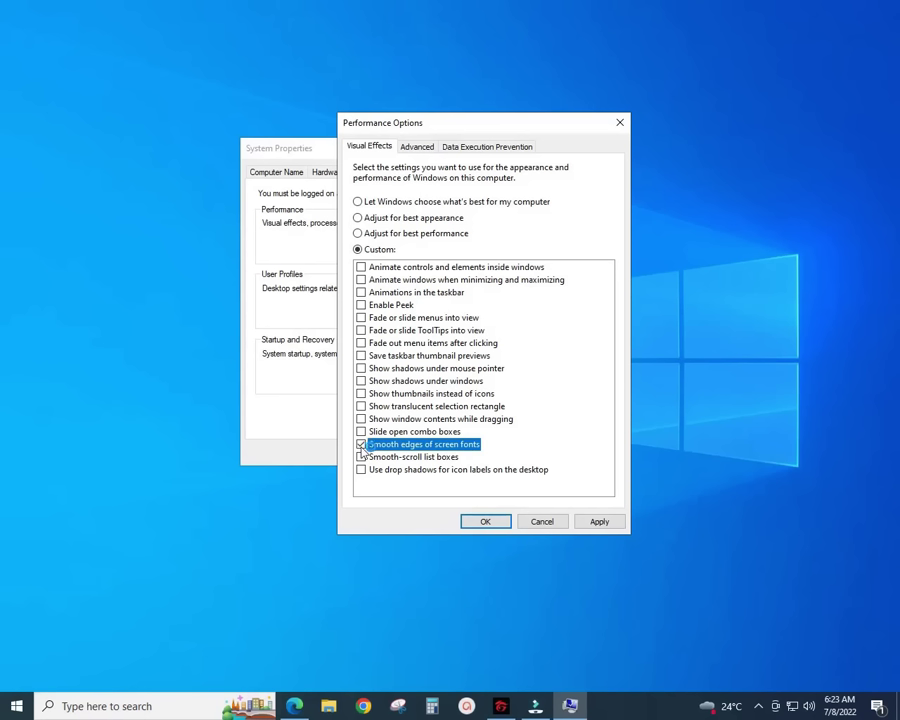
{"action": "left_click", "coordinate": [590, 524]}
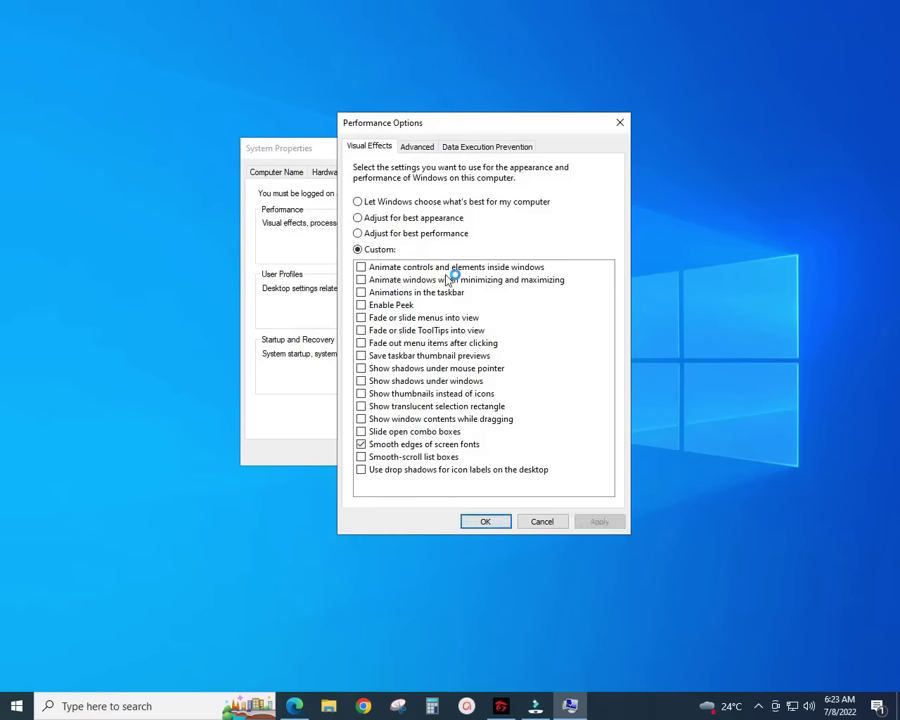
Confirm and close Performance Options and System Properties, and refresh the desktop
{"action": "left_click", "coordinate": [484, 522]}
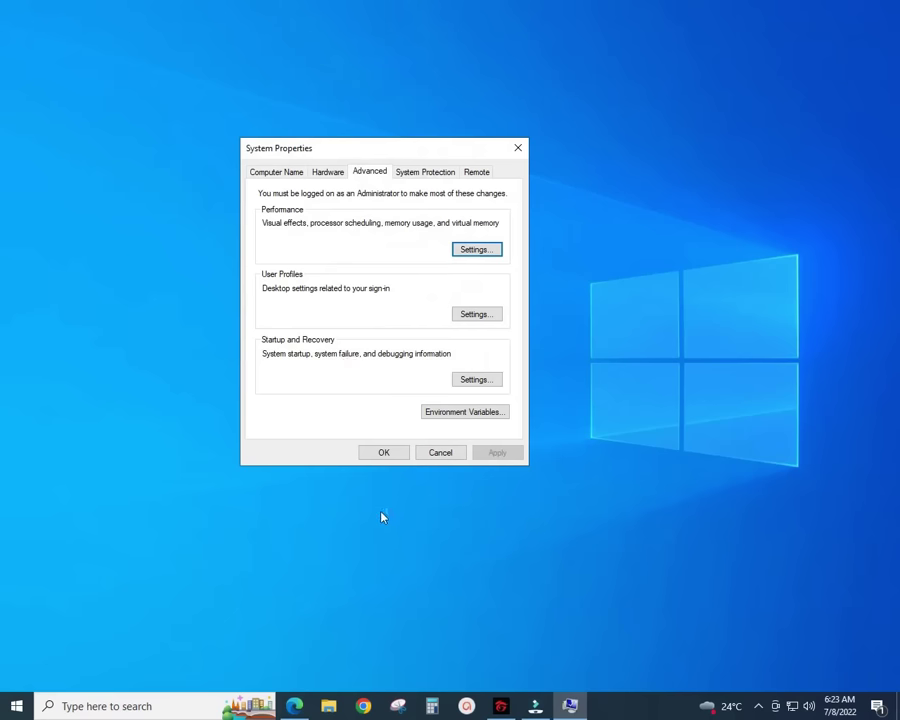
{"action": "left_click", "coordinate": [386, 452]}
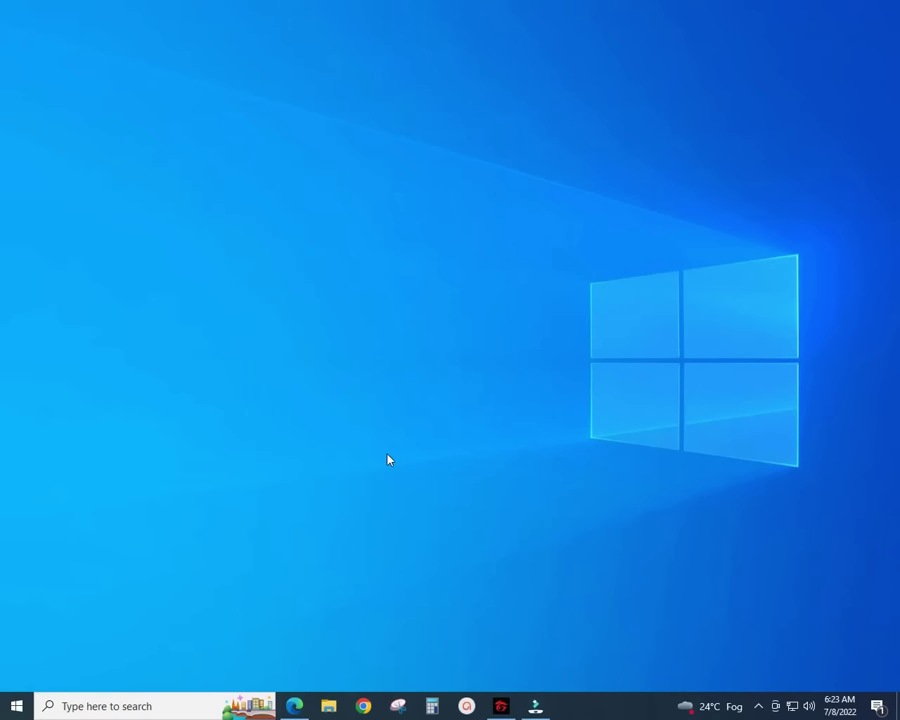
{"action": "right_click", "coordinate": [258, 180]}
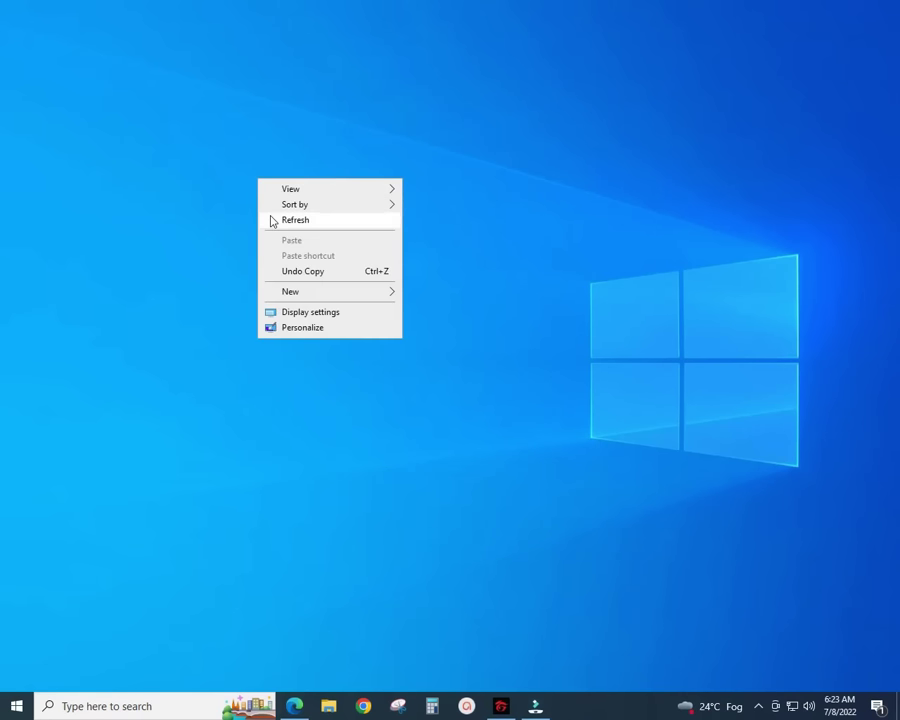
{"action": "left_click", "coordinate": [271, 219]}
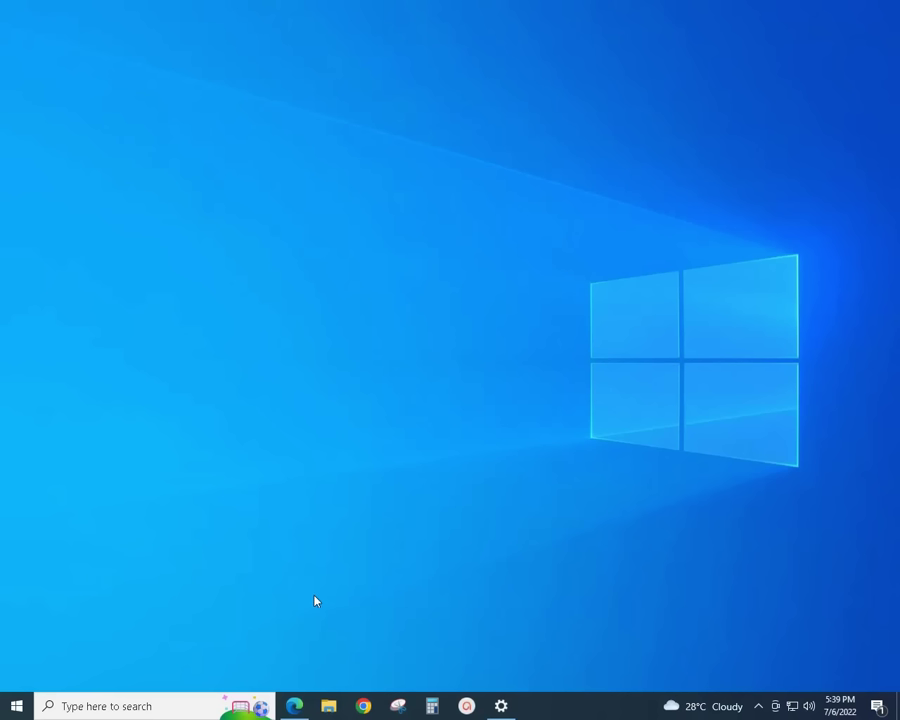
Open Google Chrome with the existing profile and go to the website ashampoo.com
{"action": "left_click", "coordinate": [366, 708]}
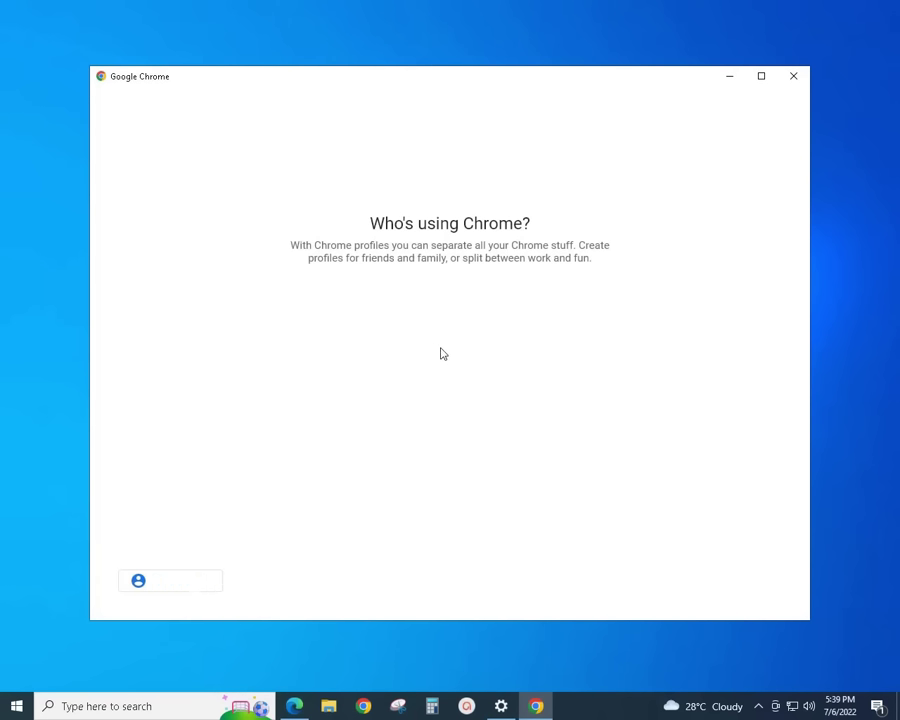
{"action": "left_click", "coordinate": [443, 354]}
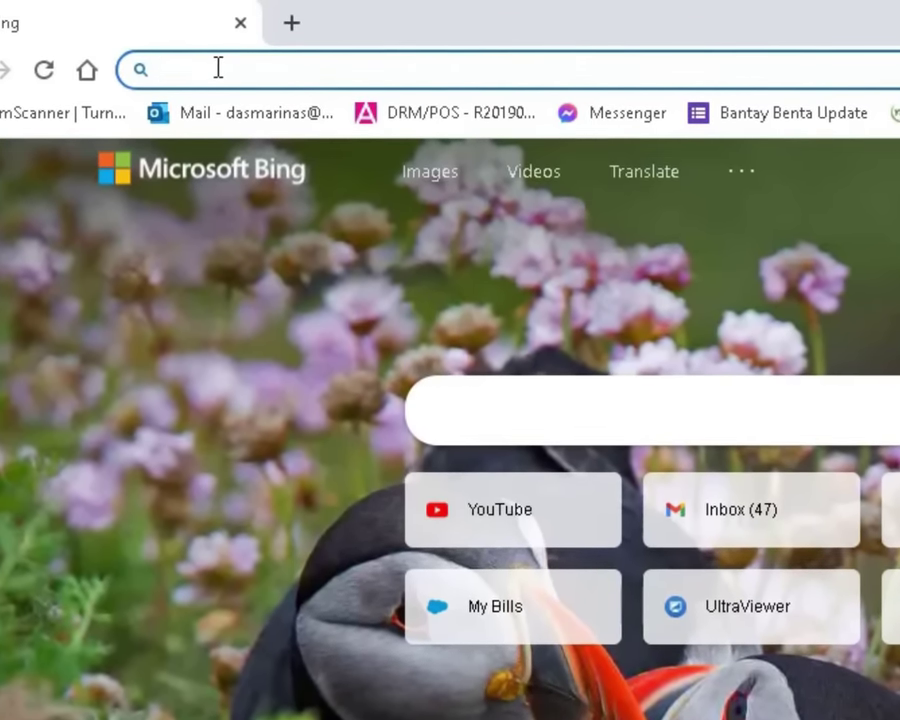
{"action": "type", "text": "a"}
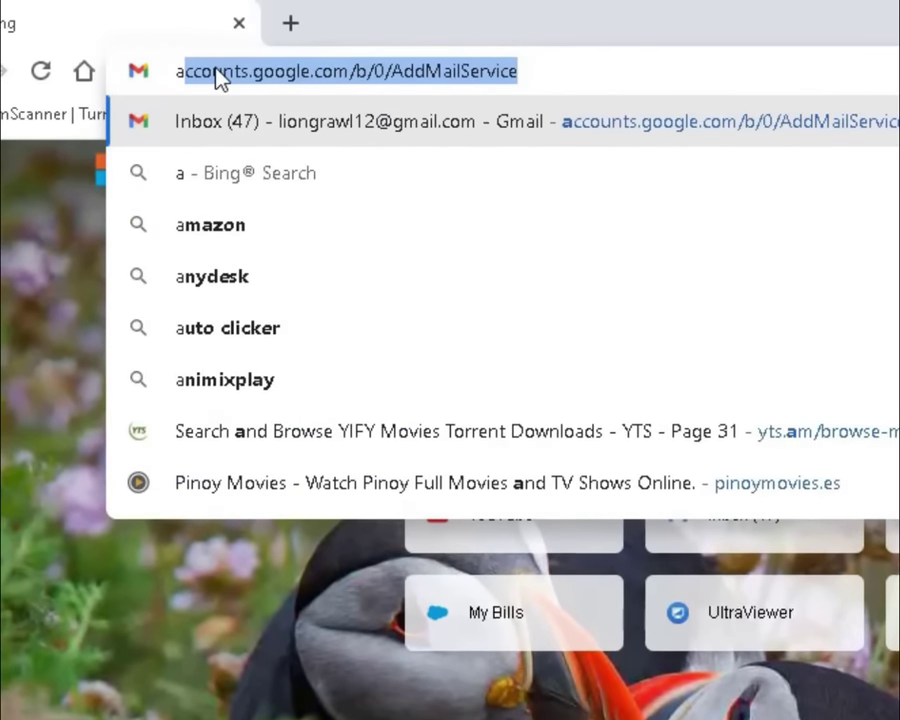
{"action": "type", "text": "sham"}
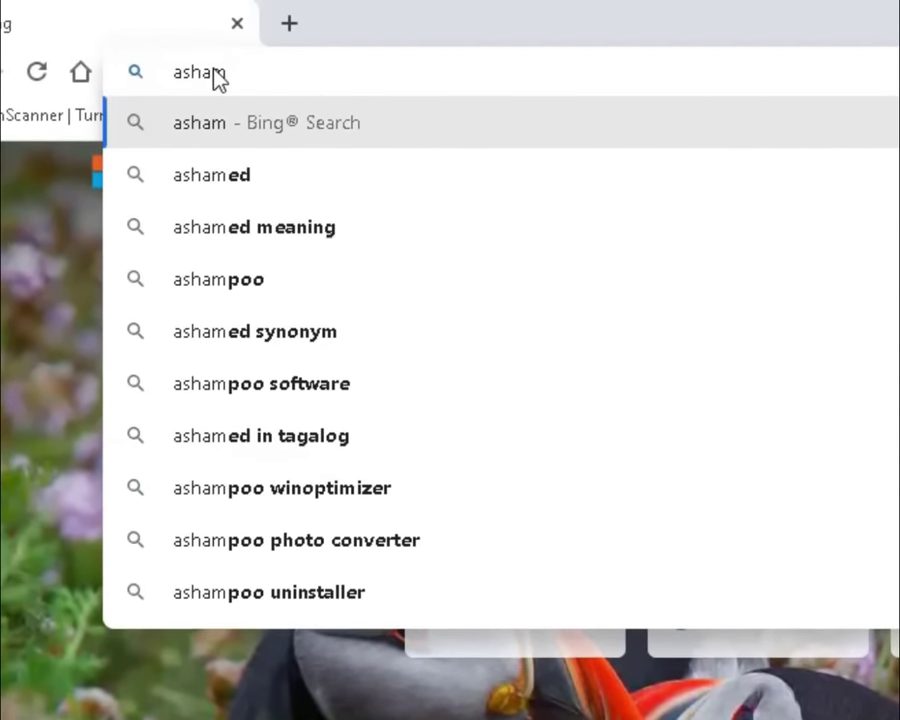
{"action": "type", "text": "poo"}
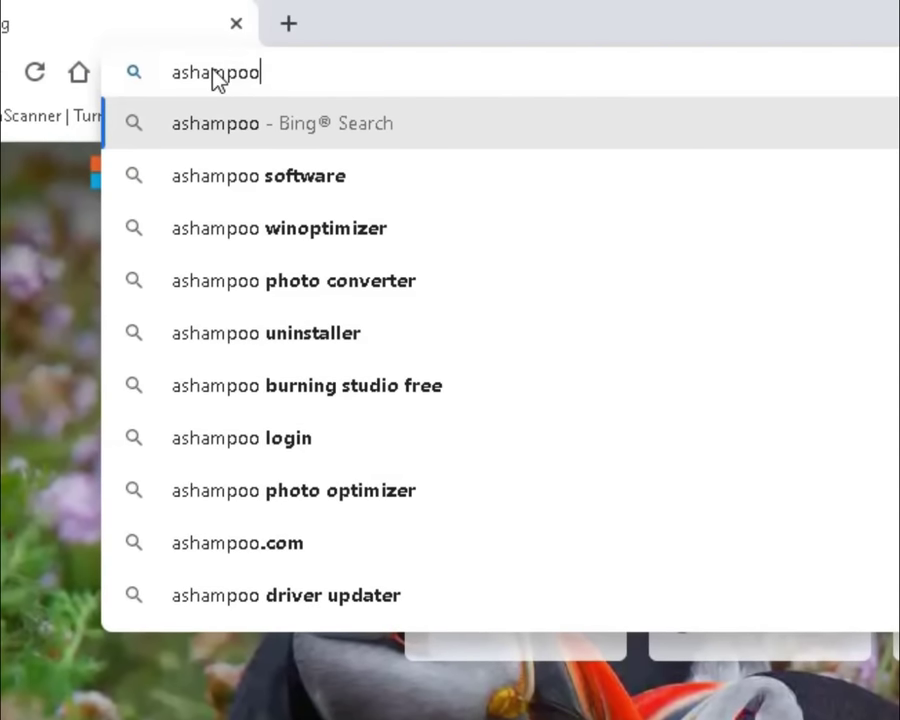
{"action": "type", "text": ".com"}
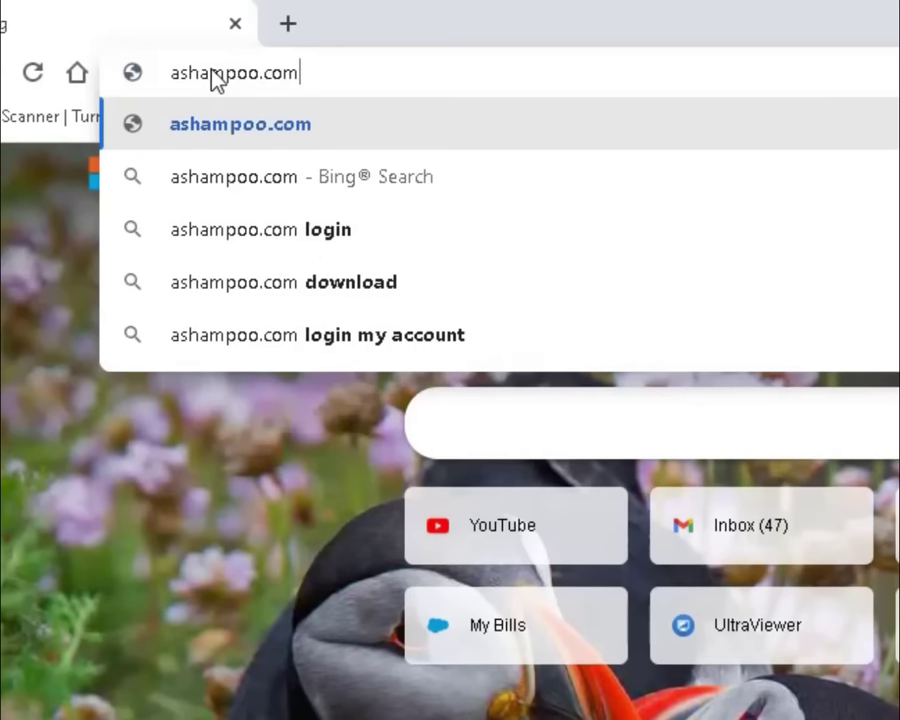
{"action": "left_click", "coordinate": [203, 123]}
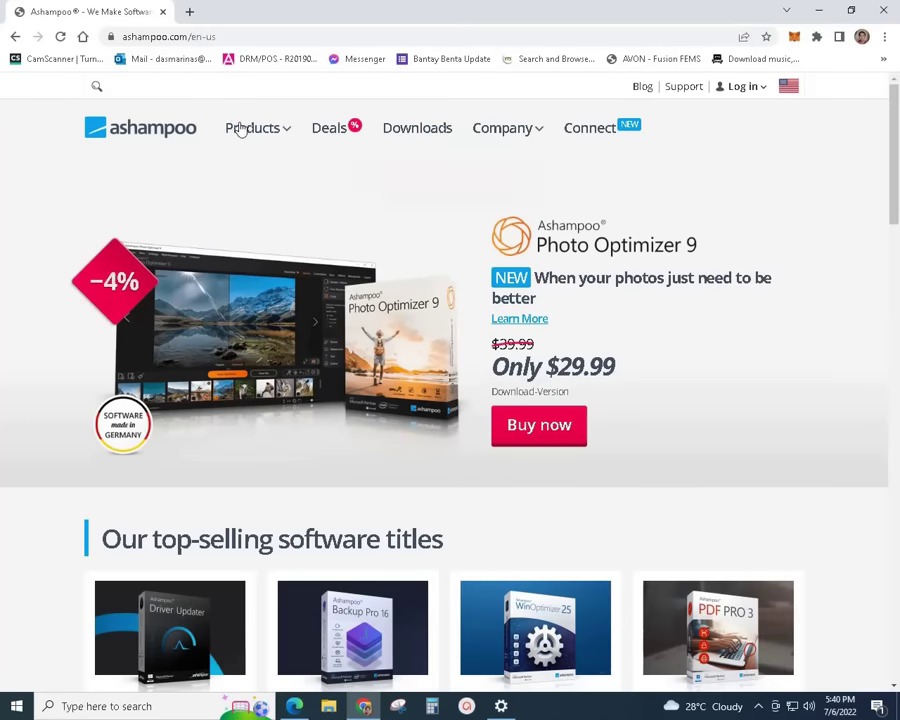
Go to the Freeware section of the Ashampoo home page and allow the site's notifications
{"action": "mouse_move", "coordinate": [270, 130]}
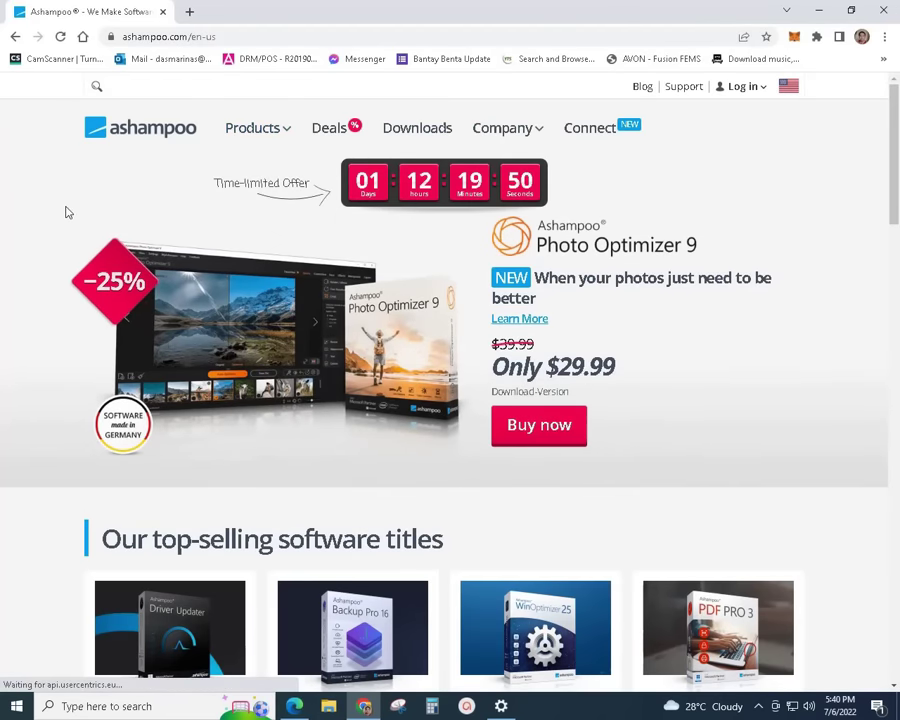
{"action": "scroll", "coordinate": [70, 212], "scroll_direction": "down", "scroll_amount": 3}
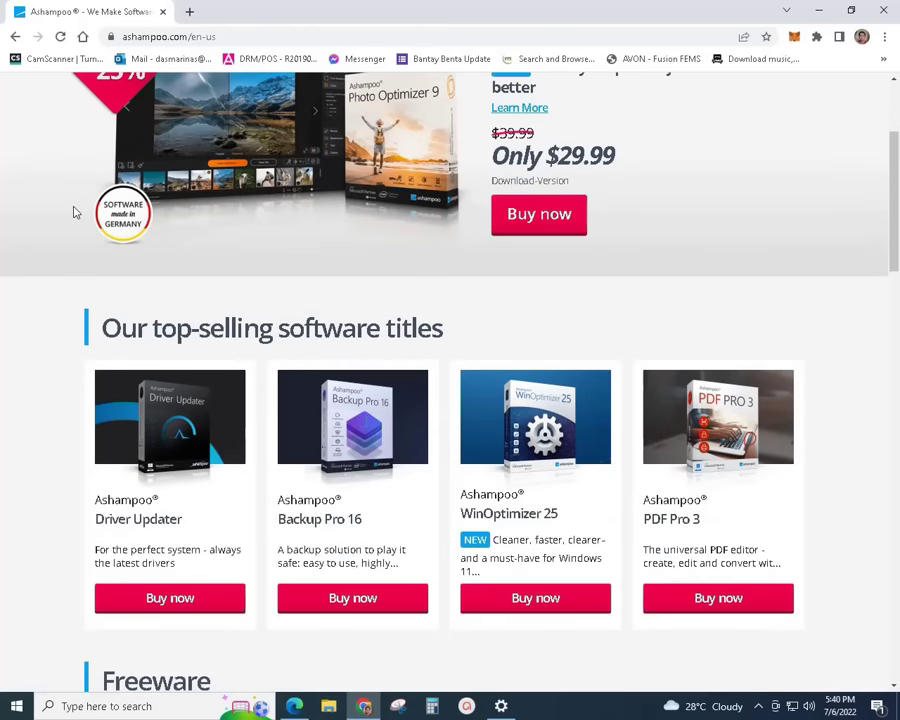
{"action": "scroll", "coordinate": [73, 212], "scroll_direction": "up", "scroll_amount": 3}
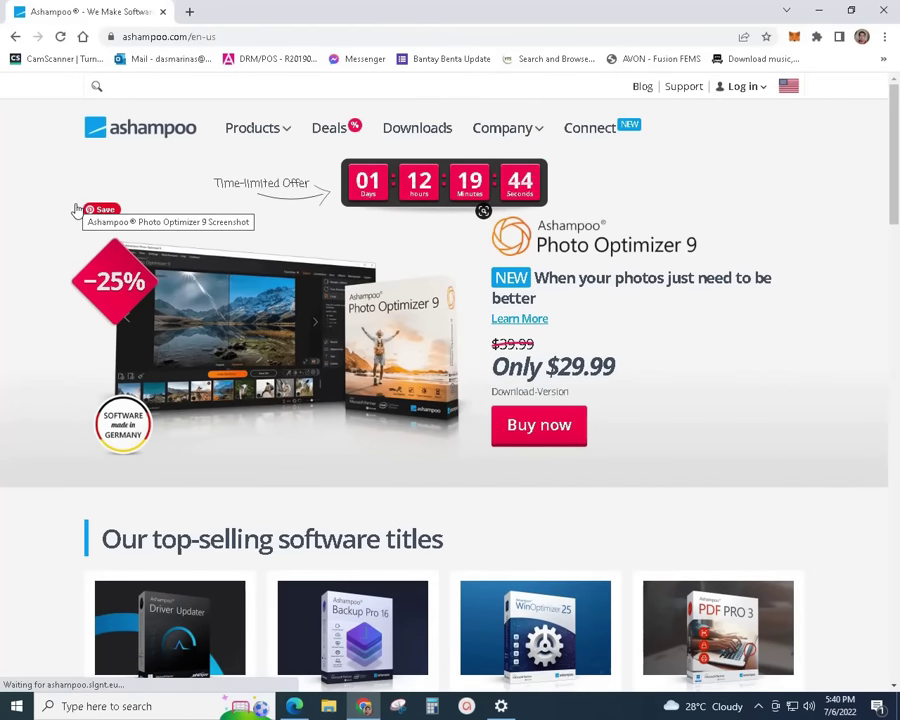
{"action": "scroll", "coordinate": [78, 210], "scroll_direction": "down", "scroll_amount": 8}
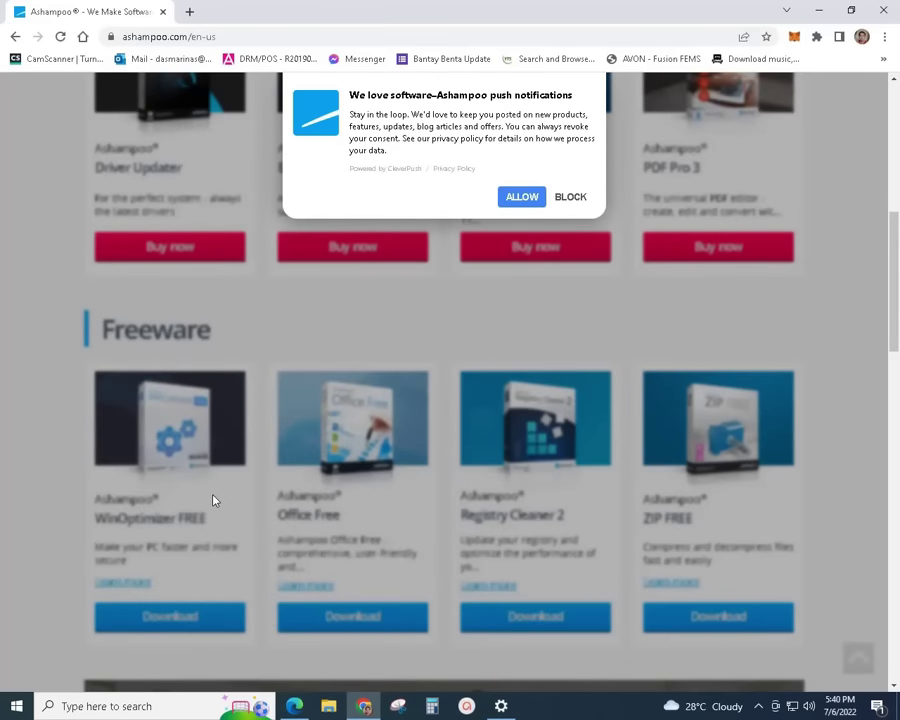
{"action": "left_click", "coordinate": [514, 203]}
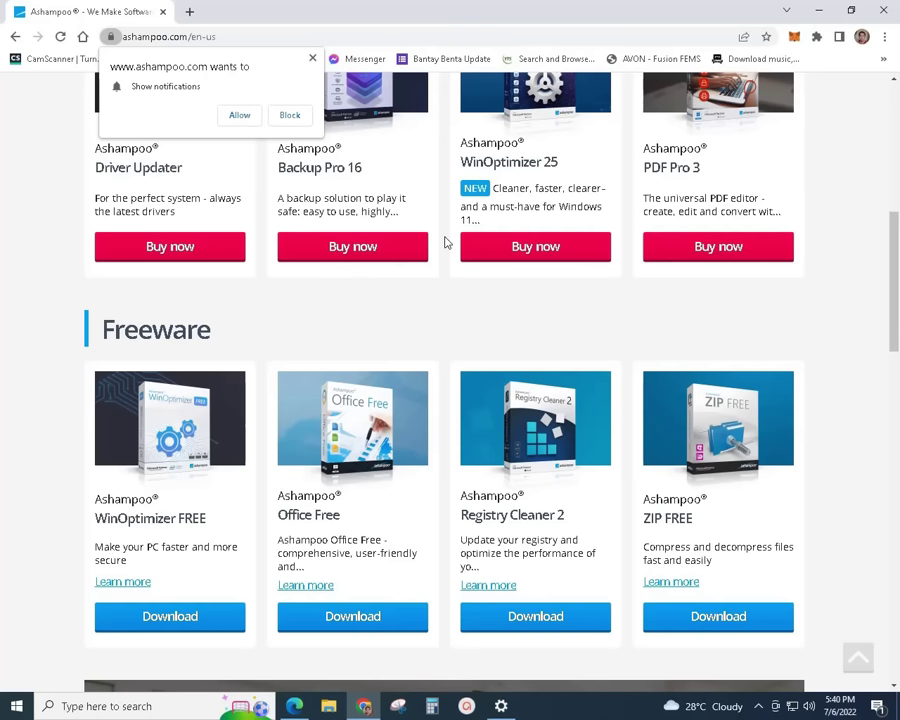
{"action": "left_click", "coordinate": [234, 118]}
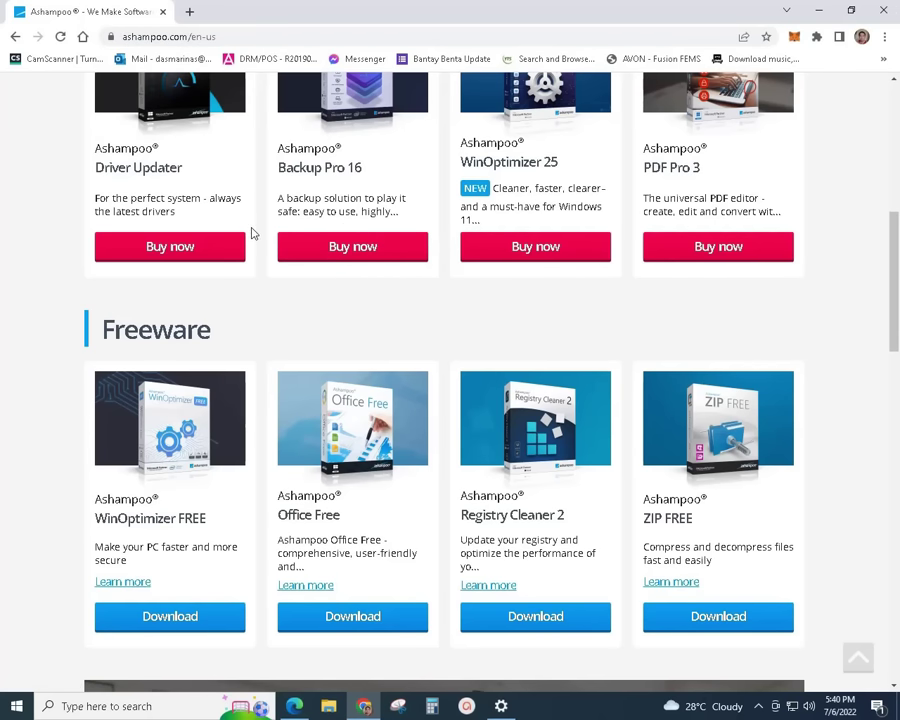